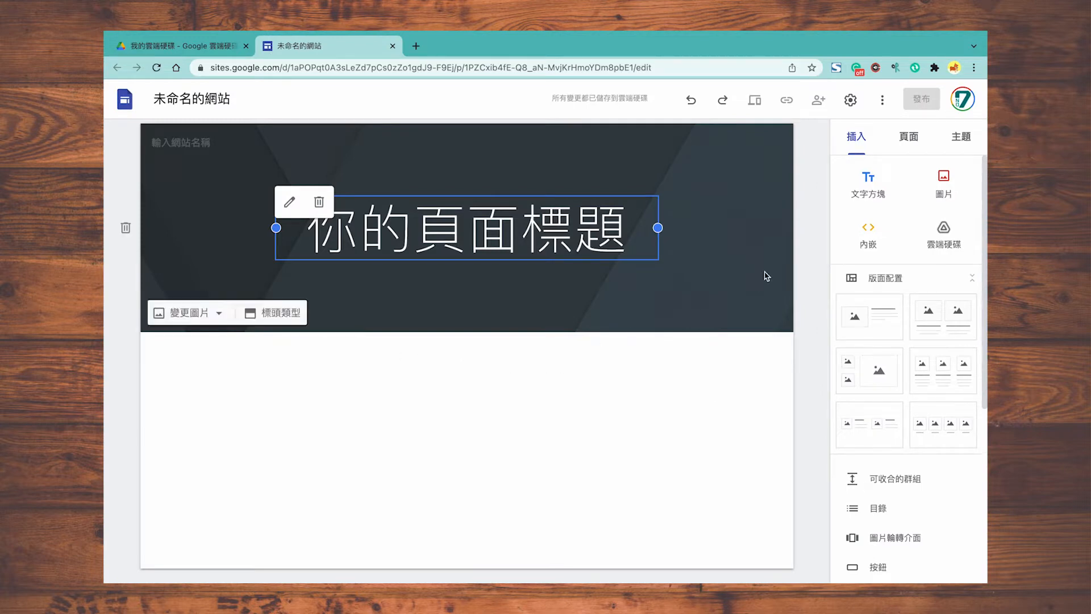
Step: Apply the 外交官 theme with its navy colour to the site
click(954, 138)
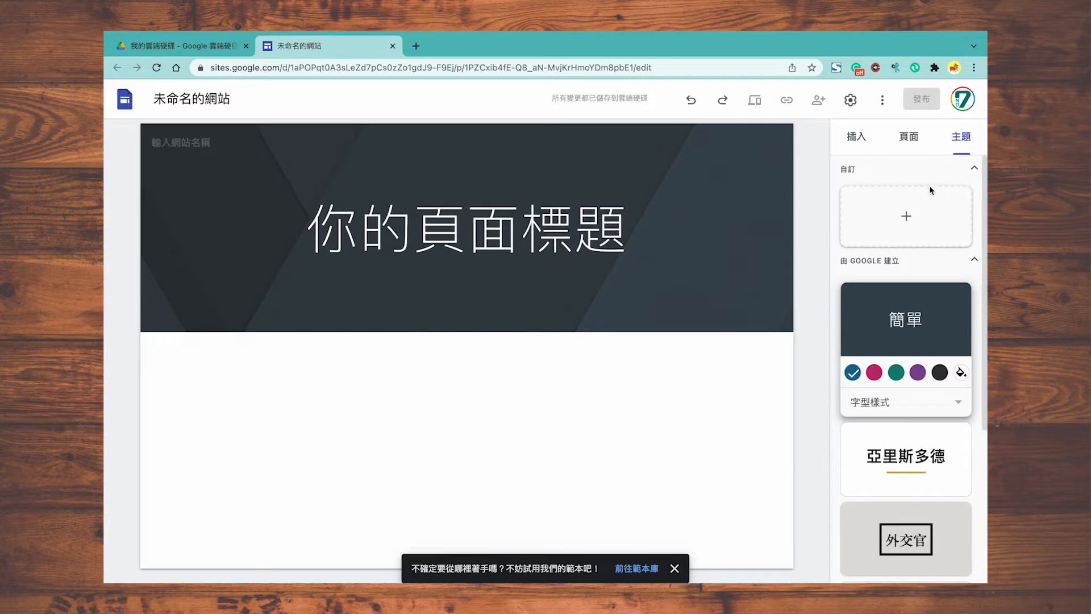
scroll(914, 338, down, 4)
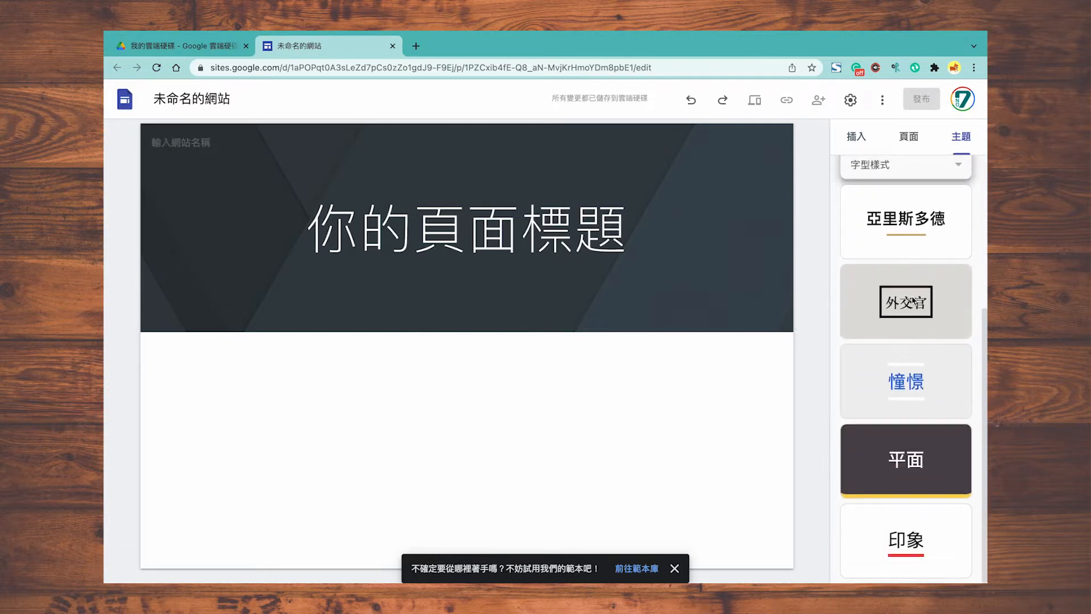
click(914, 301)
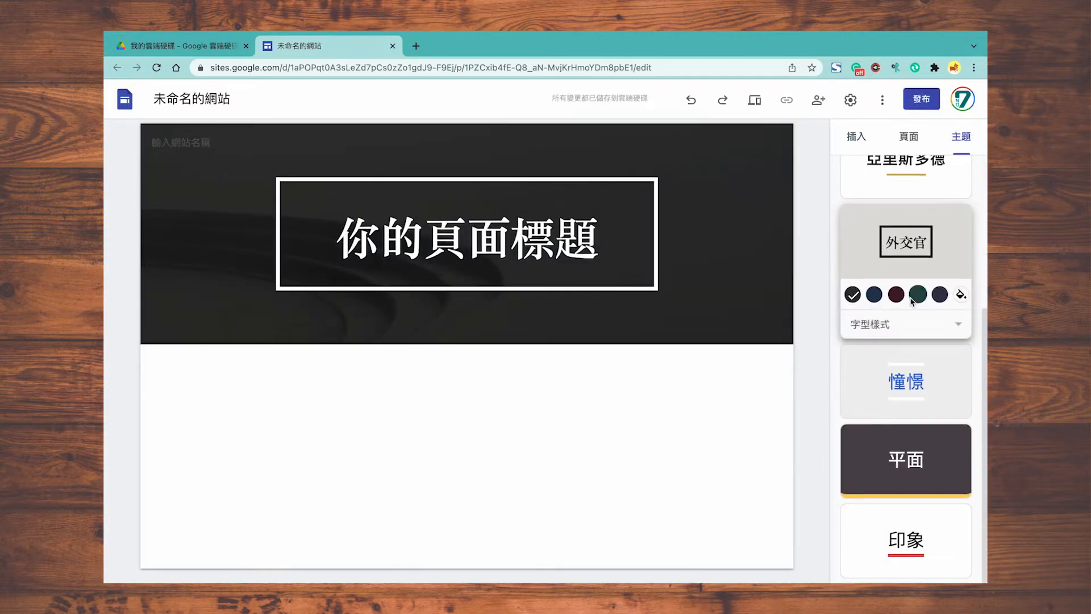
click(875, 294)
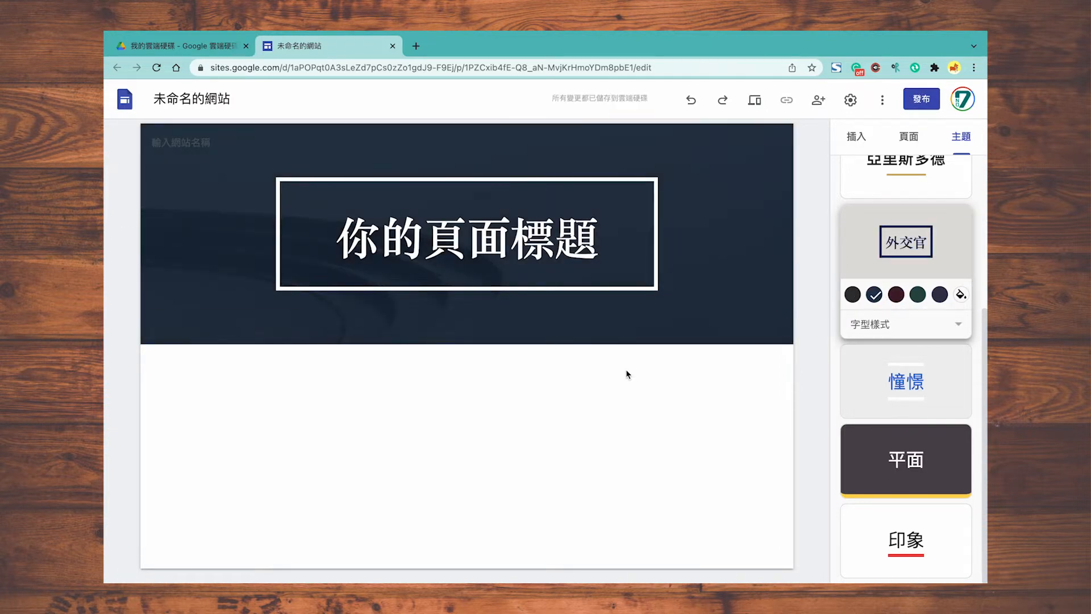
click(573, 227)
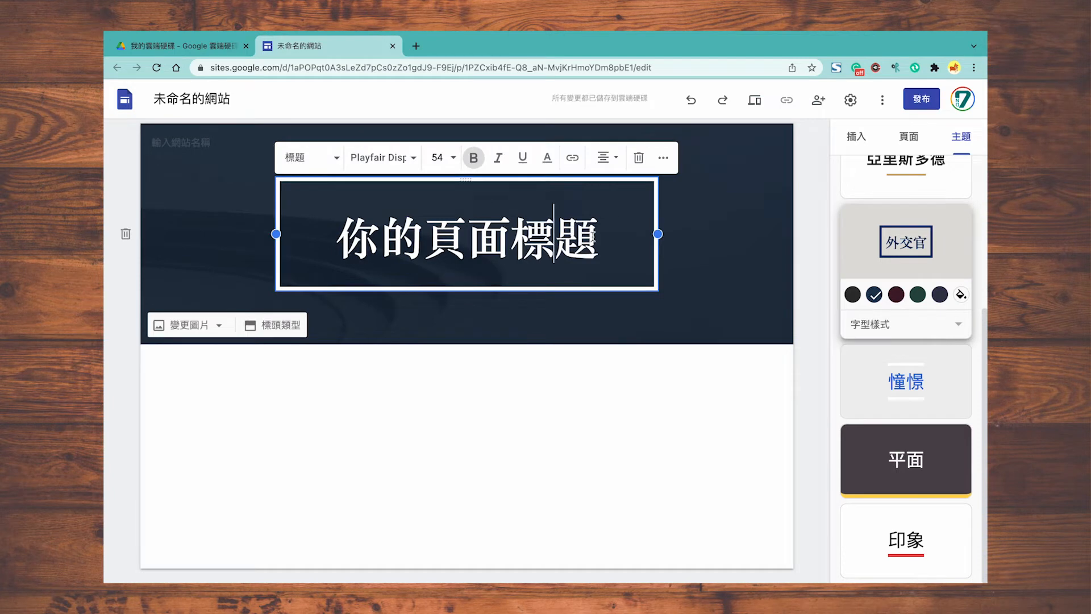
Step: Replace the header title with 我的學習記事本 and widen the title box to fit
drag(592, 236, 356, 250)
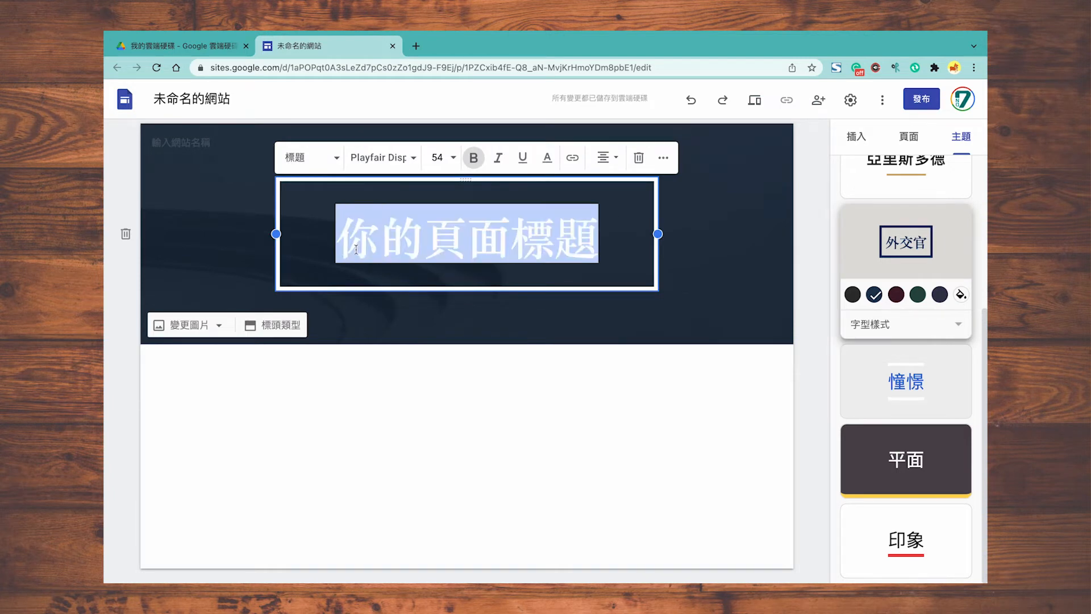
text(我的學習記事本)
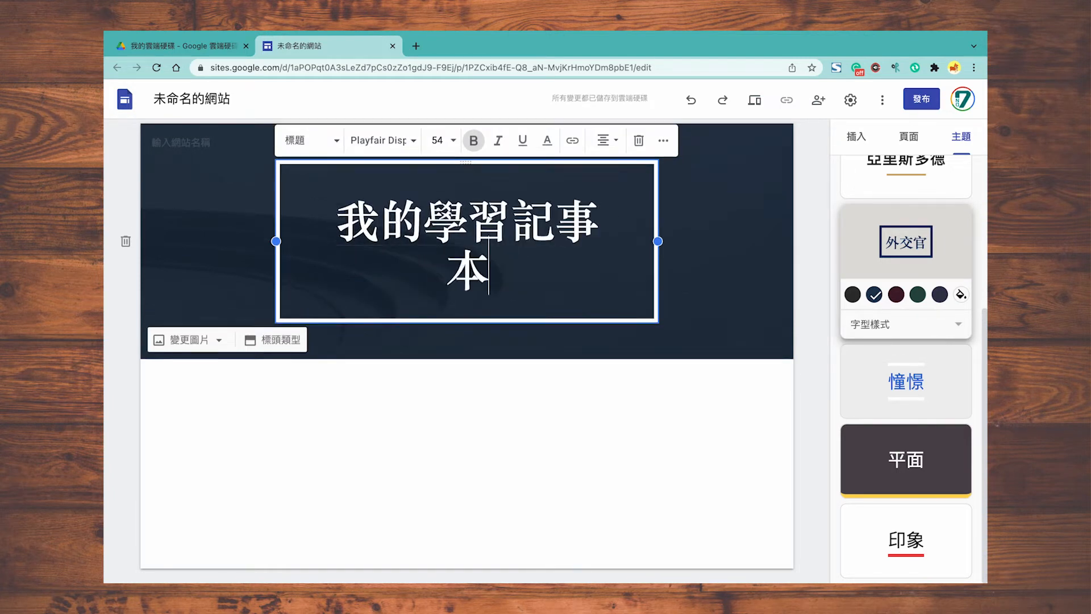
drag(658, 241, 706, 243)
drag(276, 234, 227, 233)
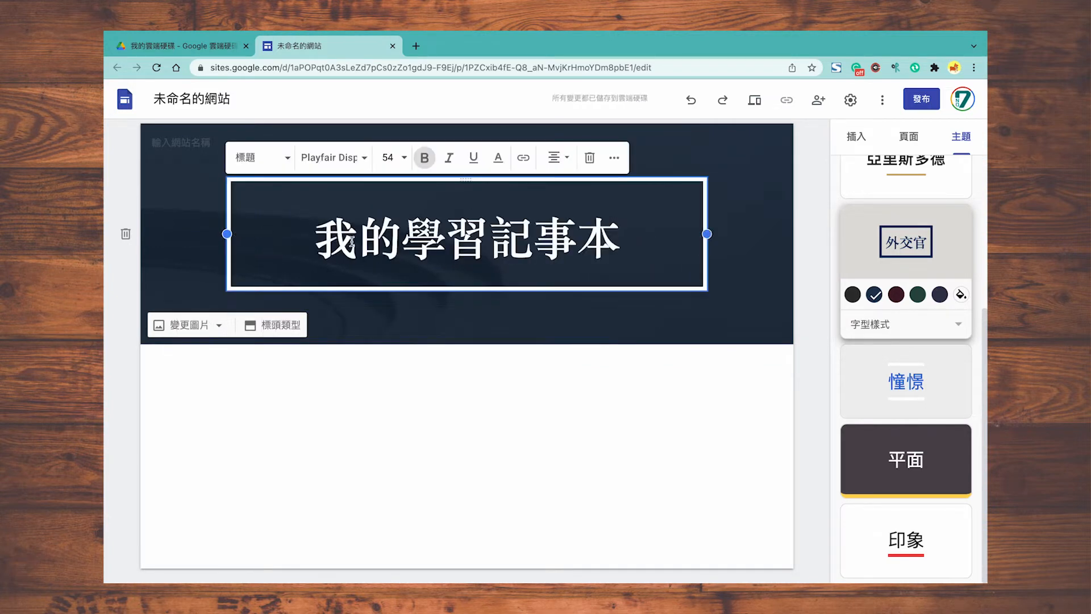
Step: Add Dela Gothic One from More fonts and apply it to the header title
drag(314, 236, 620, 236)
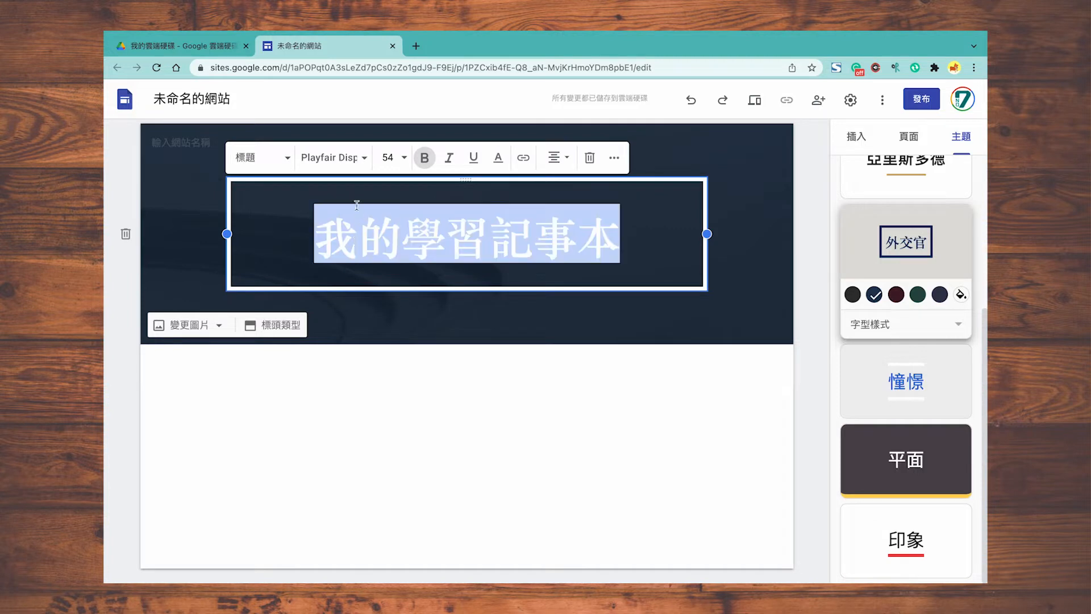
click(362, 161)
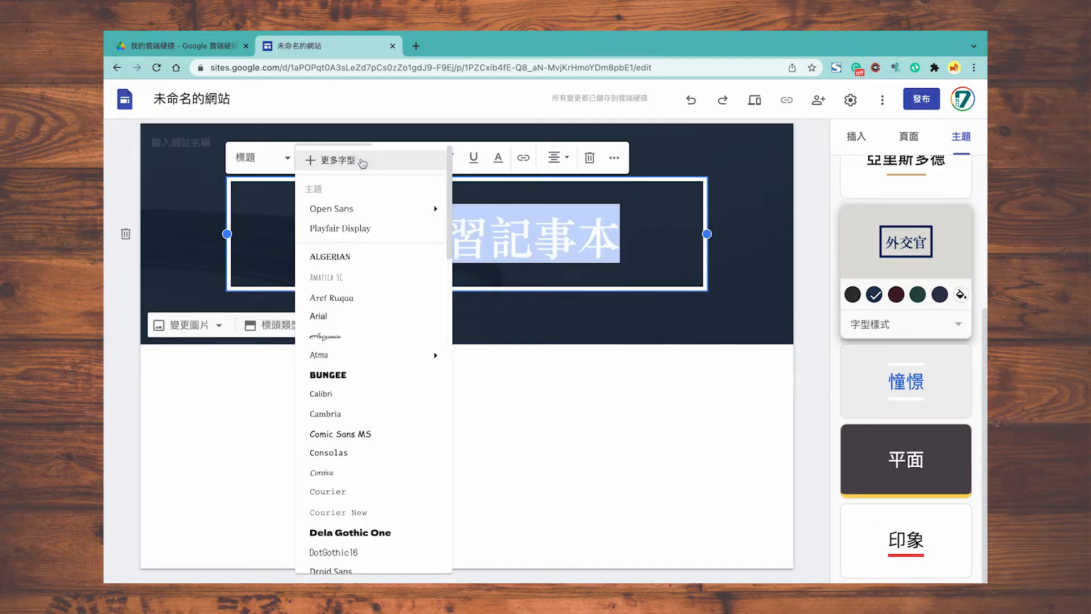
click(392, 158)
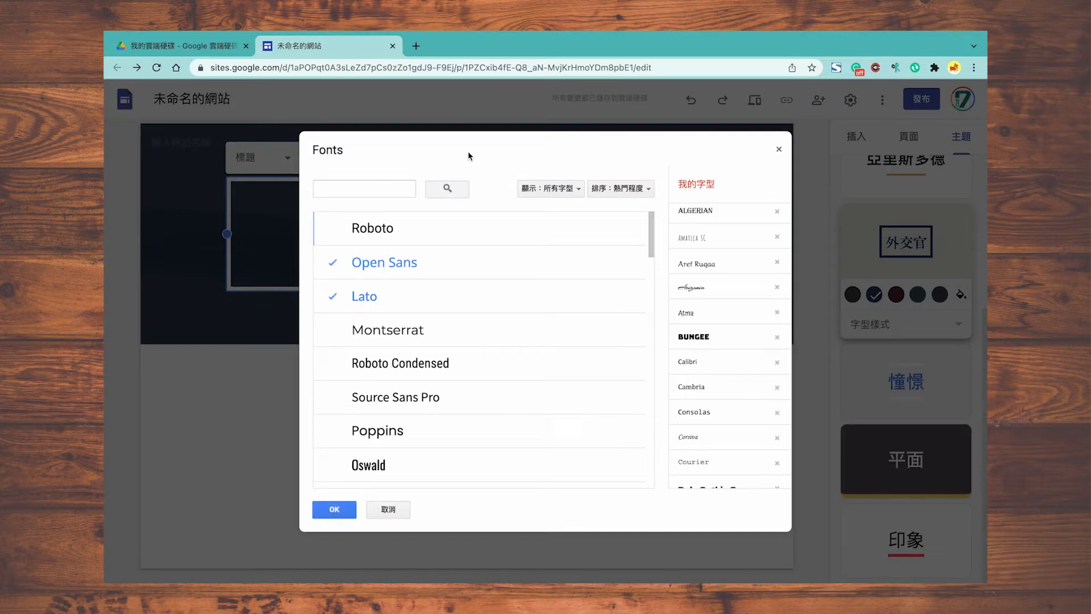
click(609, 188)
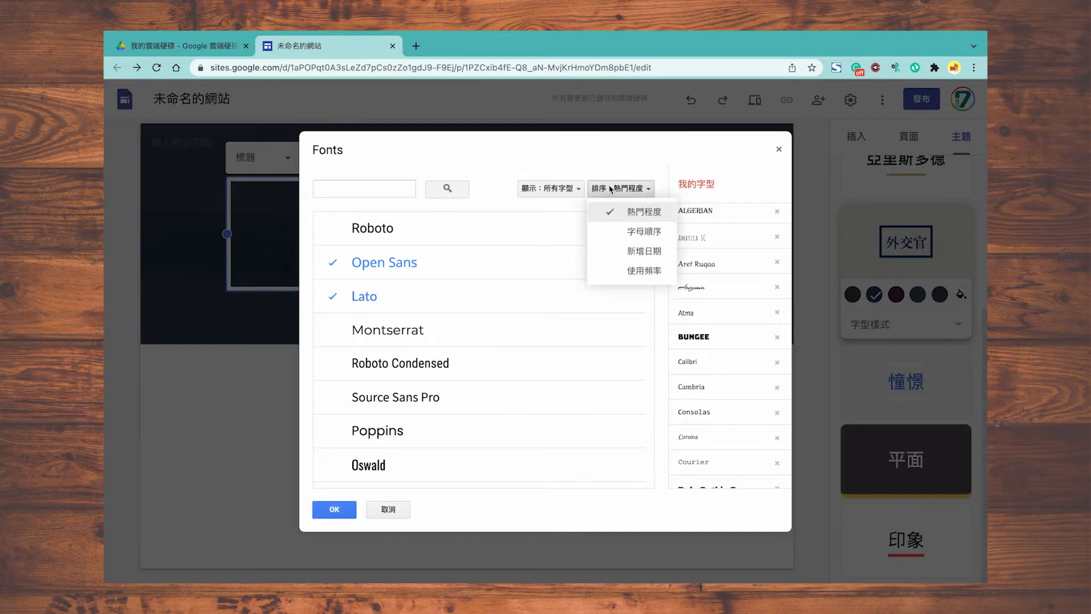
click(632, 250)
scroll(571, 339, down, 3)
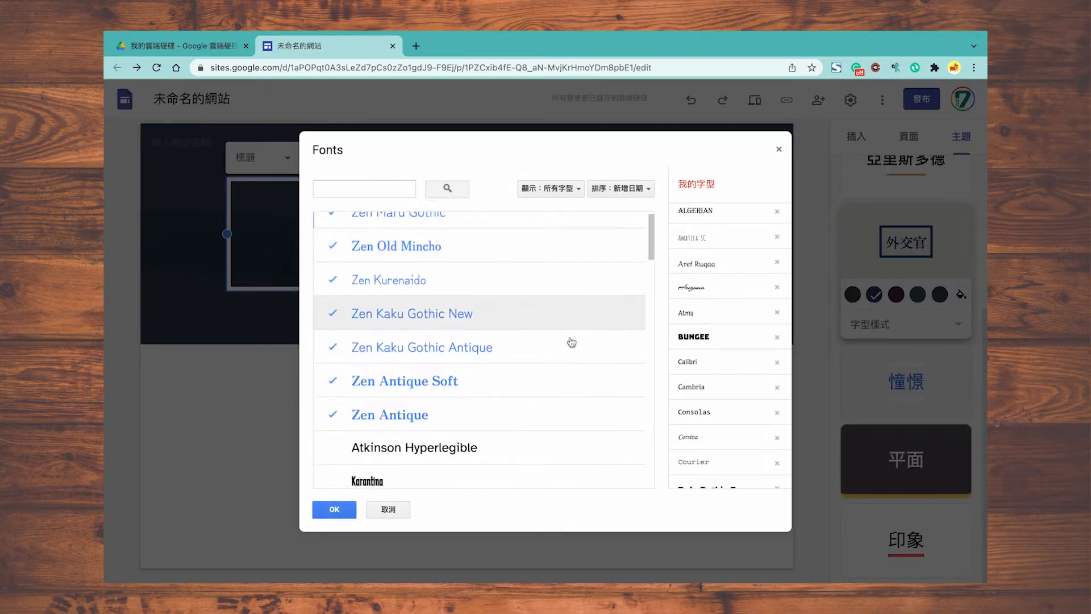
scroll(571, 342, down, 10)
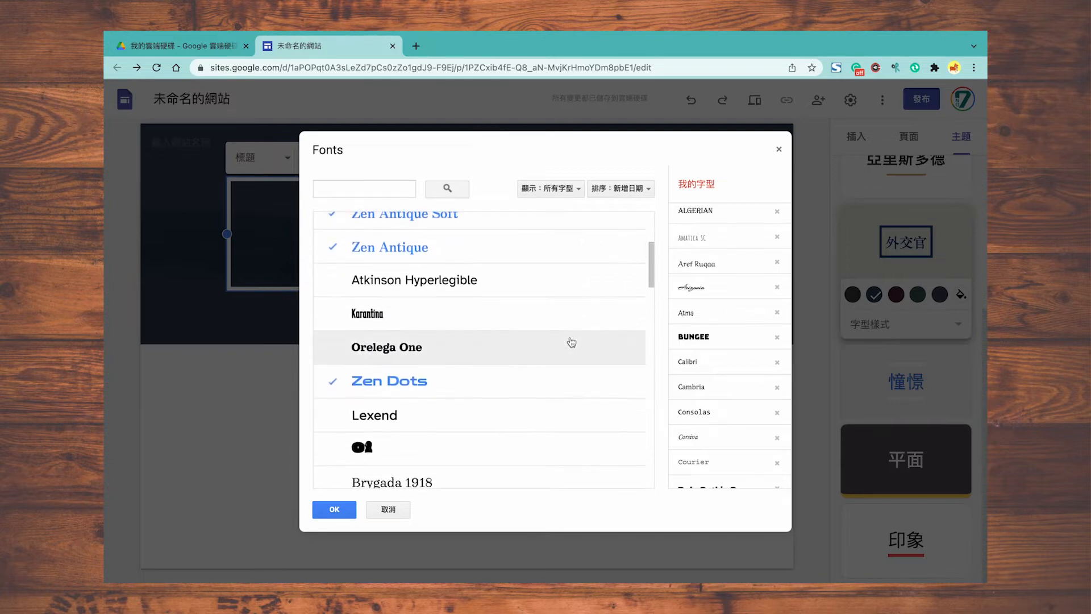
scroll(571, 341, down, 10)
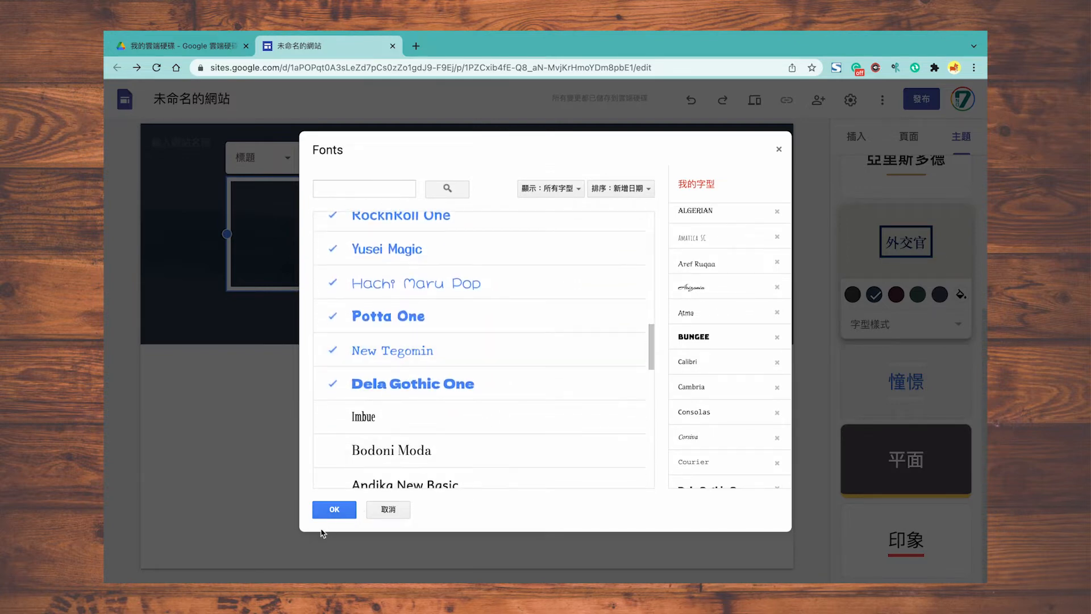
click(334, 509)
click(358, 158)
scroll(409, 402, down, 3)
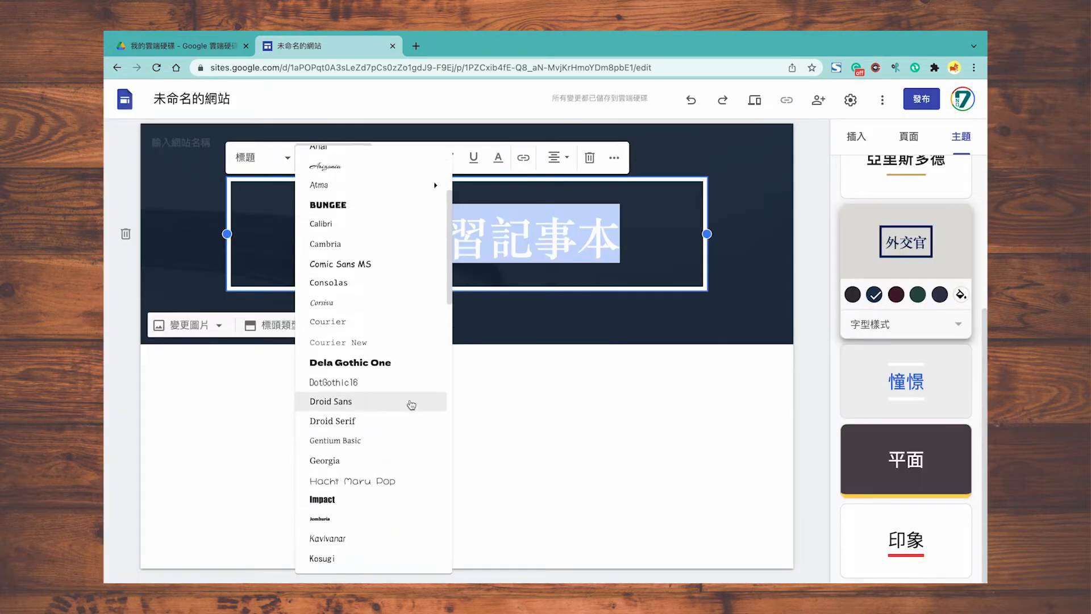
click(419, 326)
click(470, 356)
Step: Set the title size to 60 and paste 我的學習記事本 into the site-name field
triple_click(467, 236)
key(ctrl+c)
click(391, 157)
click(388, 518)
click(181, 142)
key(ctrl+v)
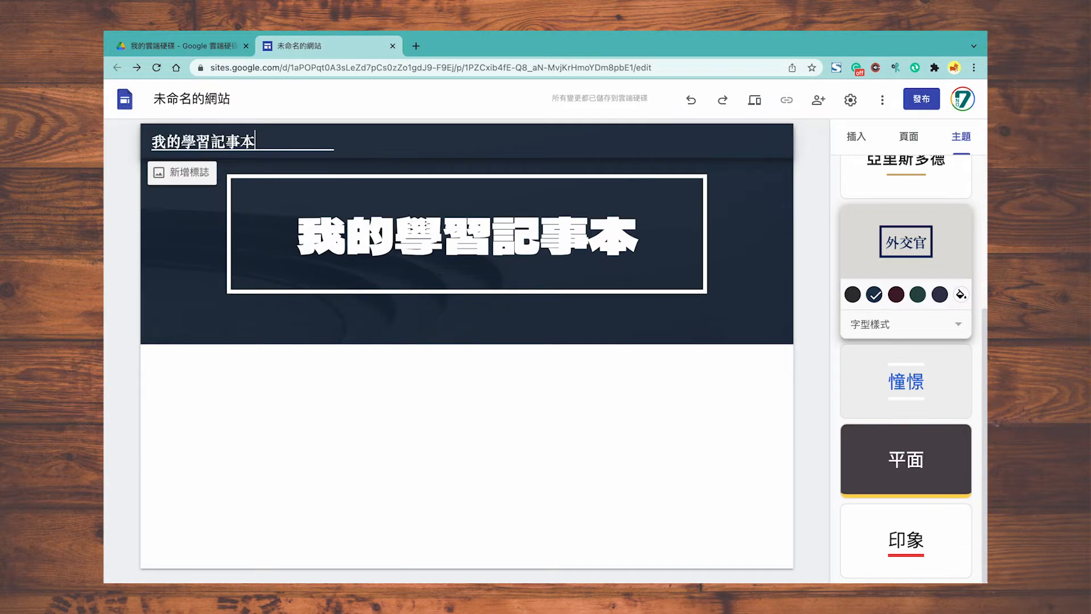
Step: Confirm the site name and add a new page named 個人資料
click(202, 102)
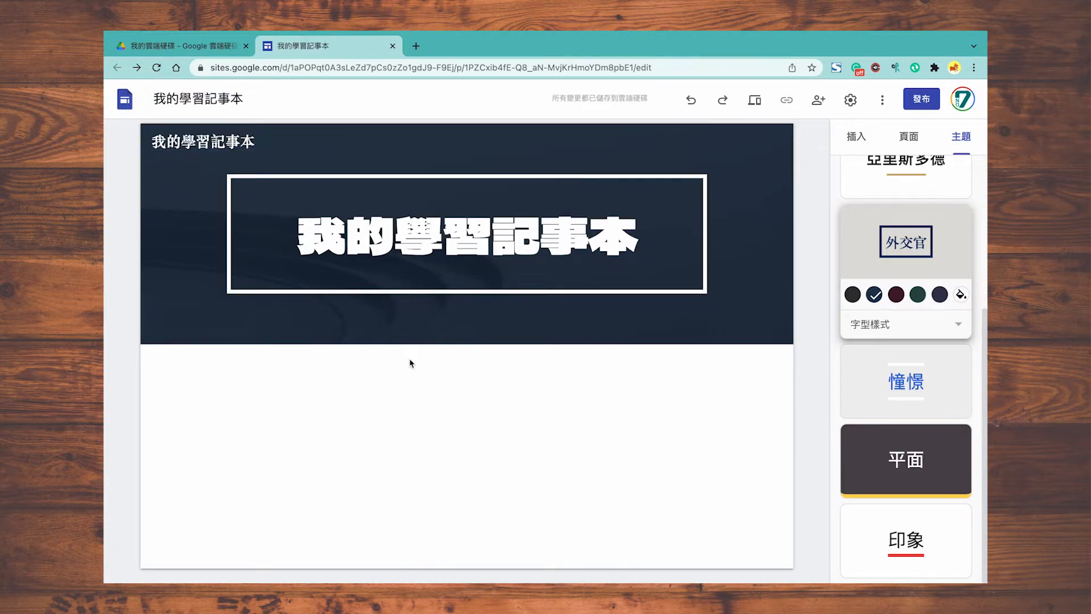
click(907, 136)
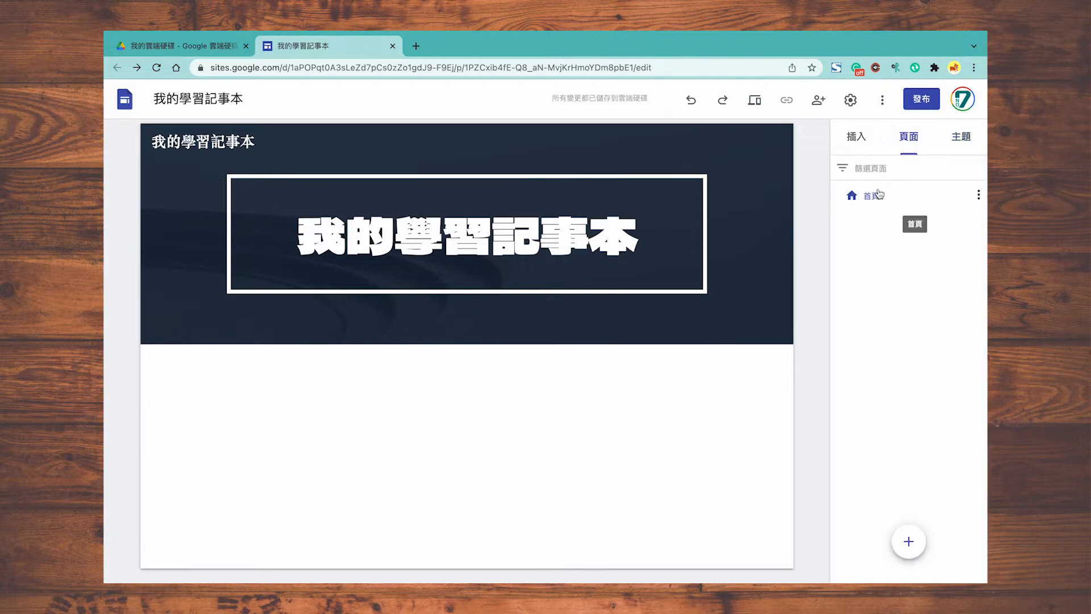
mouse_move(911, 550)
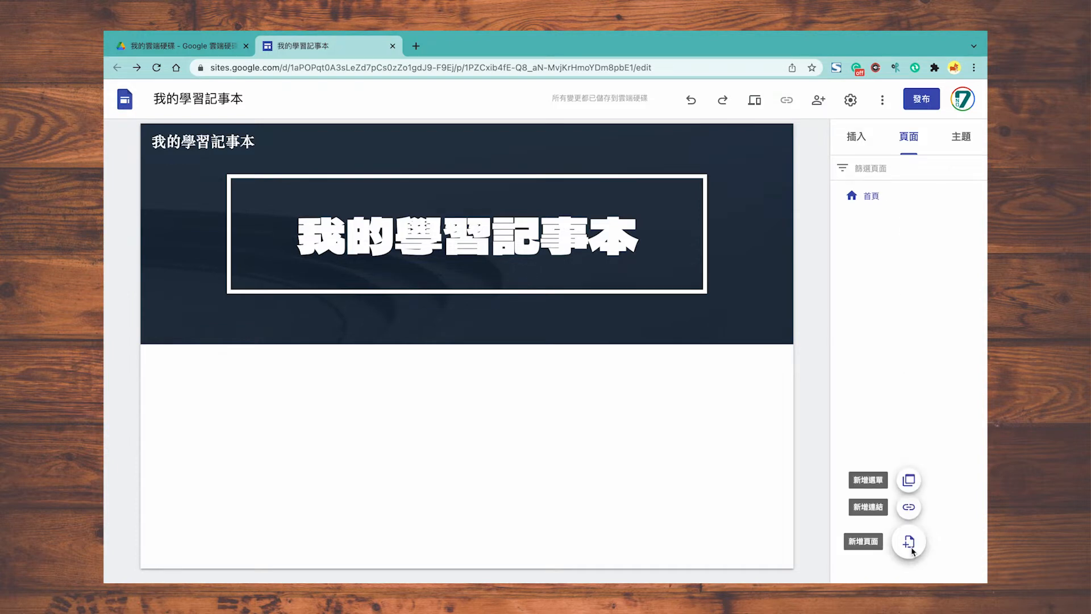
click(909, 543)
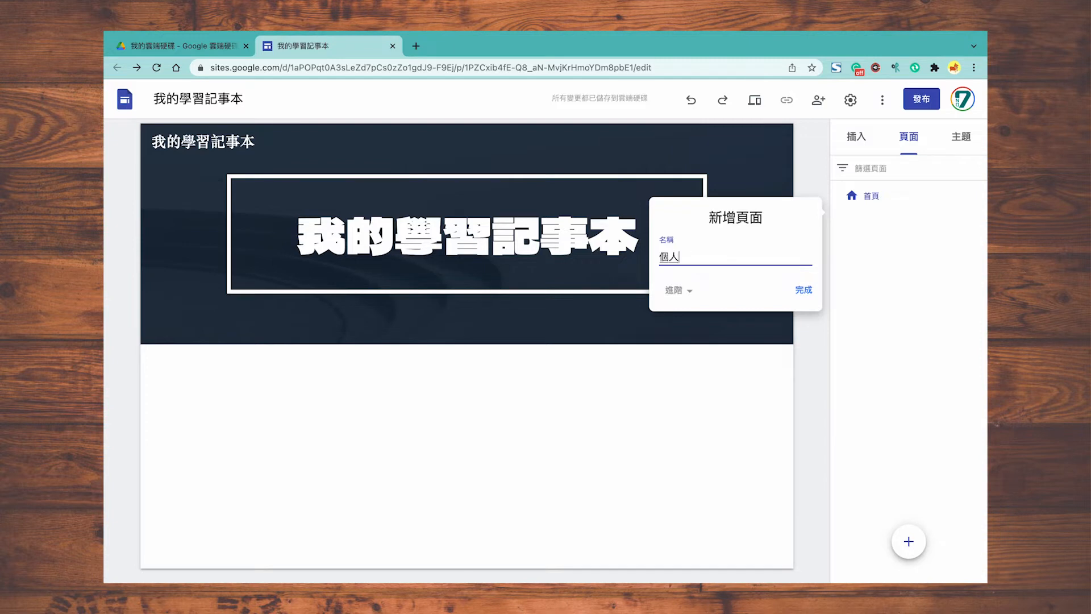
text(個人資料)
key(Return)
key(Return)
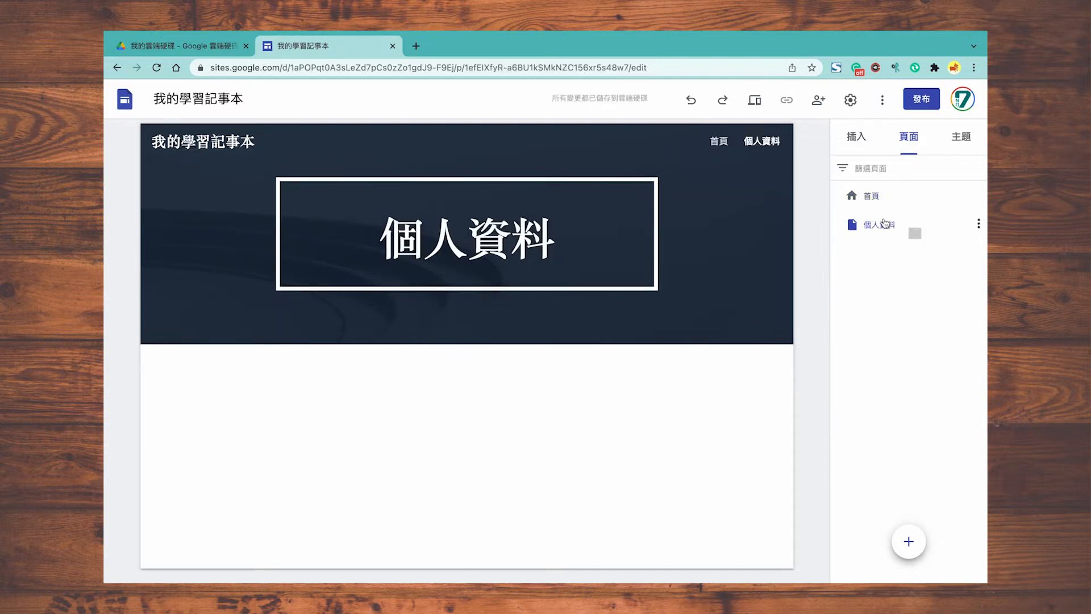
Step: Set the 個人資料 page title to Dela Gothic One at size 60
triple_click(534, 219)
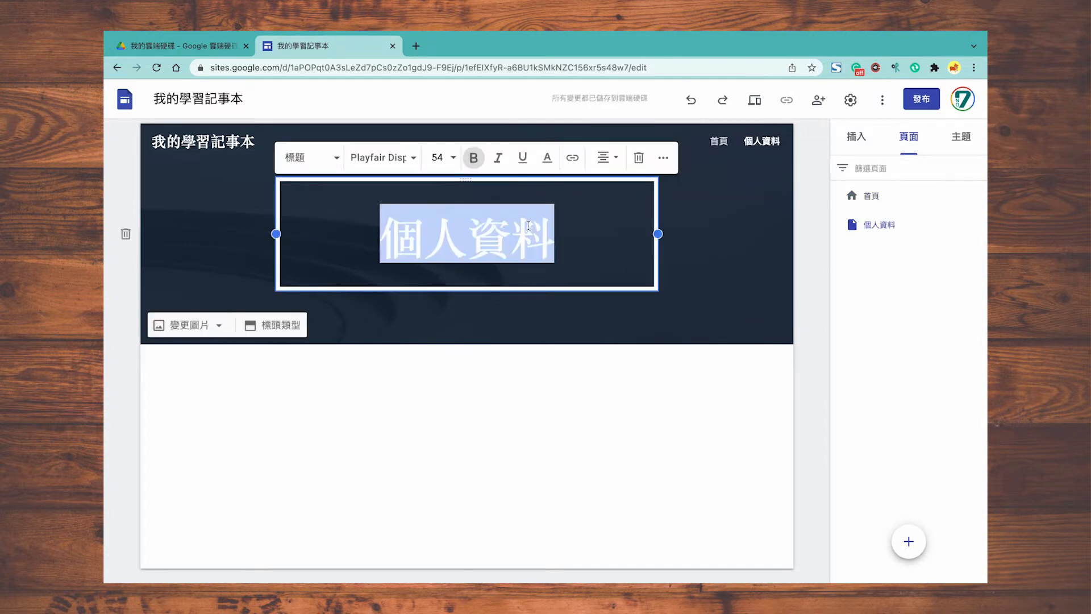
click(398, 159)
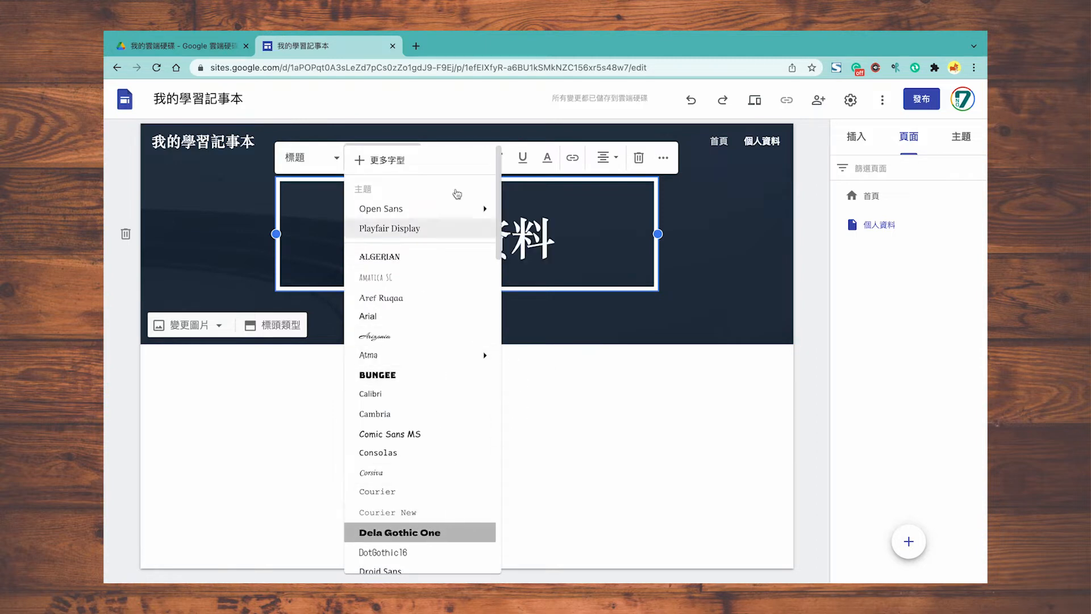
click(399, 532)
click(453, 157)
click(437, 517)
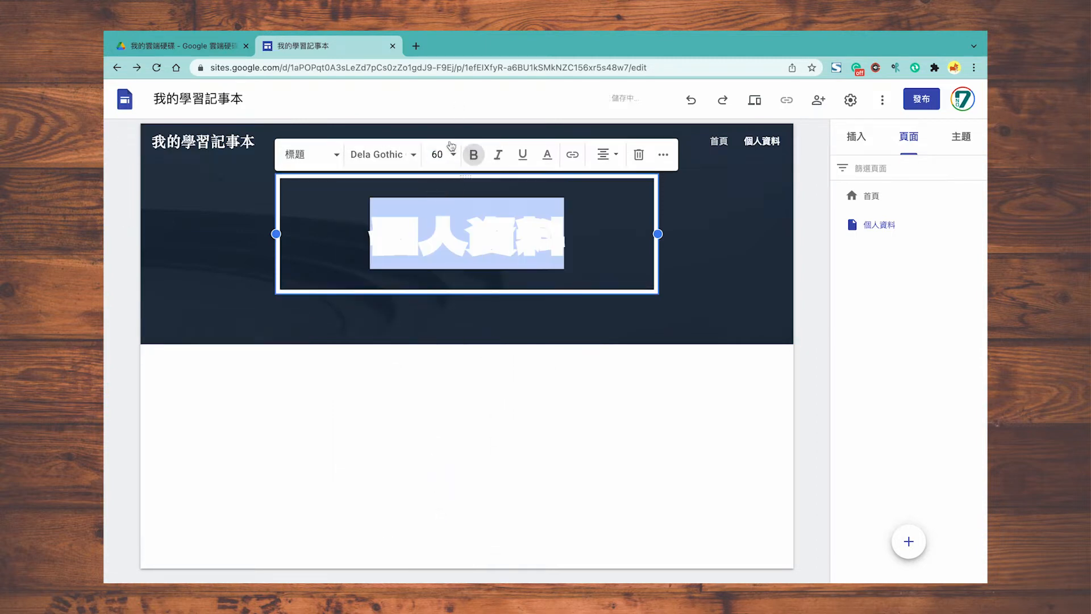
click(492, 370)
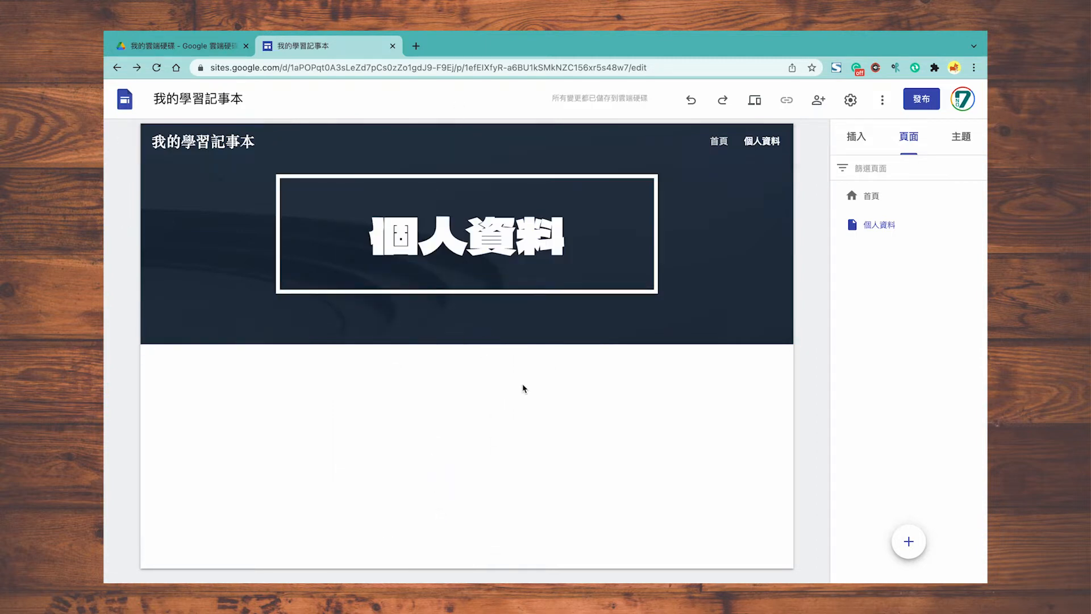
click(861, 139)
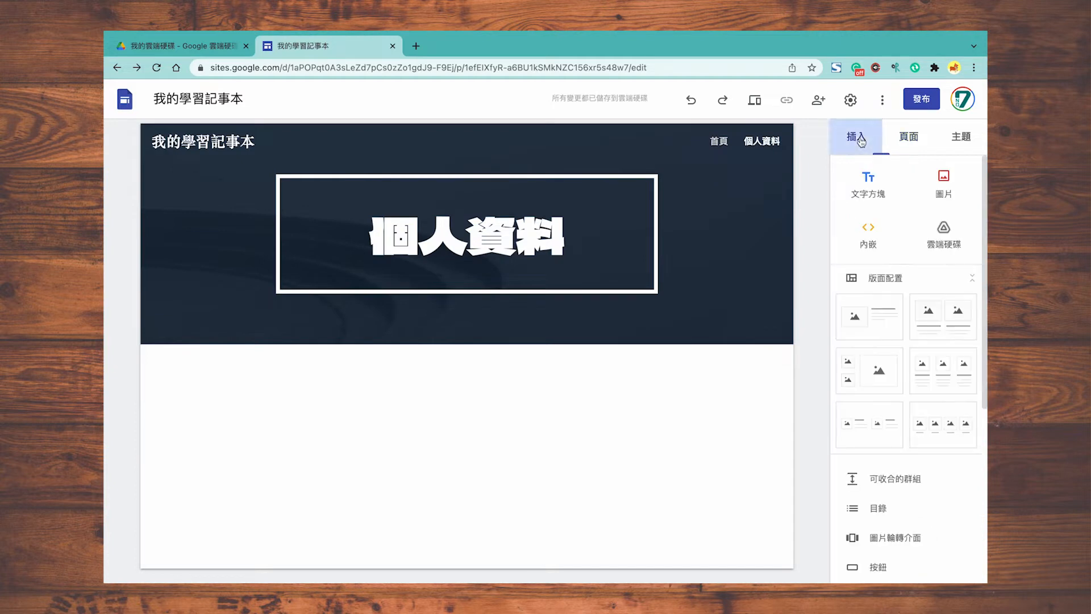
Step: Add a text box with bullets 姓名, 學歷, 特殊經歷, 獲獎紀錄 and 考試證照
click(889, 192)
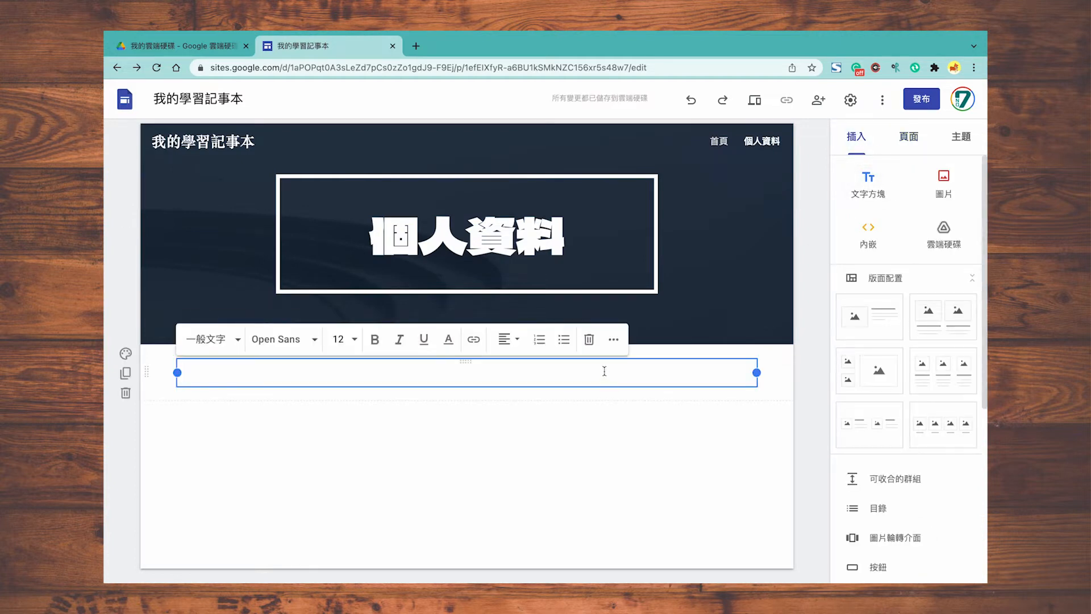
click(564, 339)
key(Return)
text(學歷)
key(Return)
text(特殊經歷)
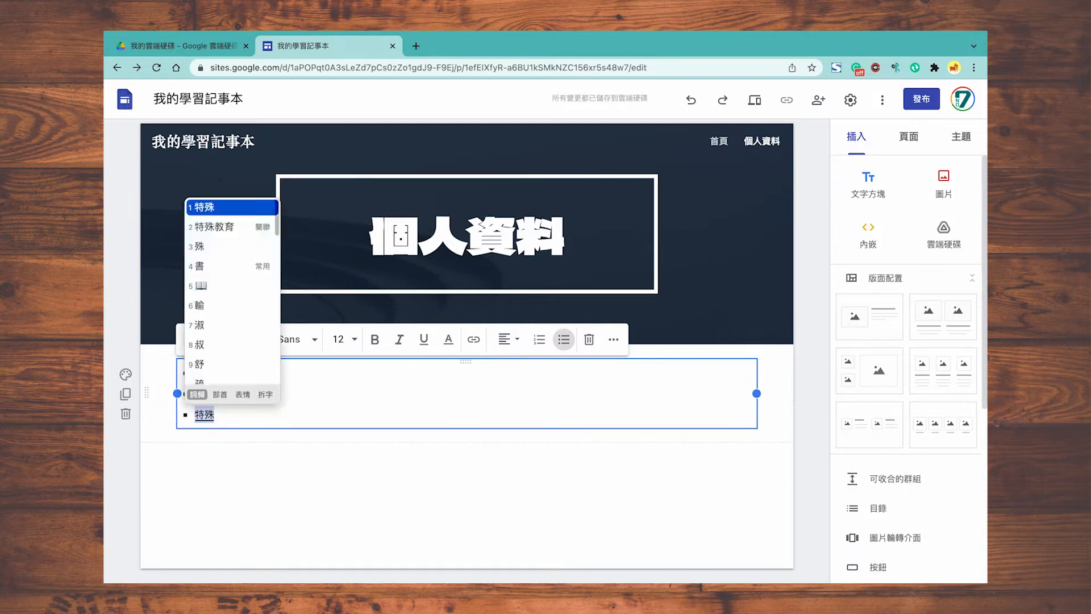
key(Return)
text(獲獎紀錄)
key(Return)
text(考試證照)
Step: Add an indented full name under 姓名 and three schools under 學歷
key(Return)
key(Tab)
key(Down)
key(Return)
key(Tab)
text(台北市立胡適國小)
key(Return)
text(台北市立誠正國中)
key(Return)
text(台北市立內湖高中)
Step: Add indented experience details under 特殊經歷 and award entries under 獲獎紀錄
scroll(464, 340, down, 2)
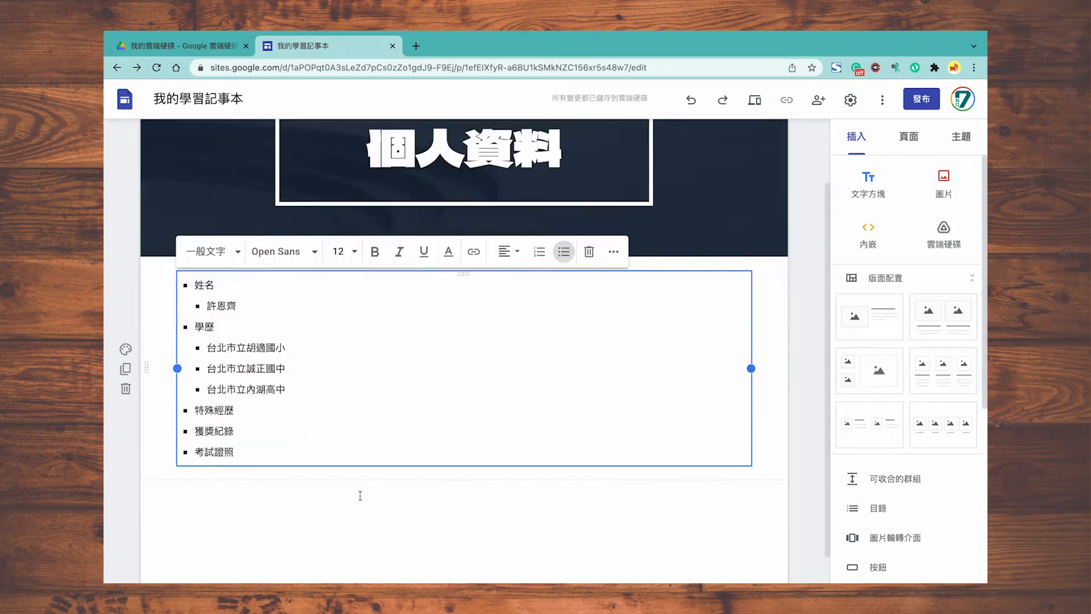
key(Down)
key(Return)
key(Tab)
text(台北市立誠正國中第42屆畢聯會)
text(事務組 台北市立誠正國中第42屆畢業影展策展團隊)
scroll(464, 341, down, 1)
key(Down)
key(Return)
key(Tab)
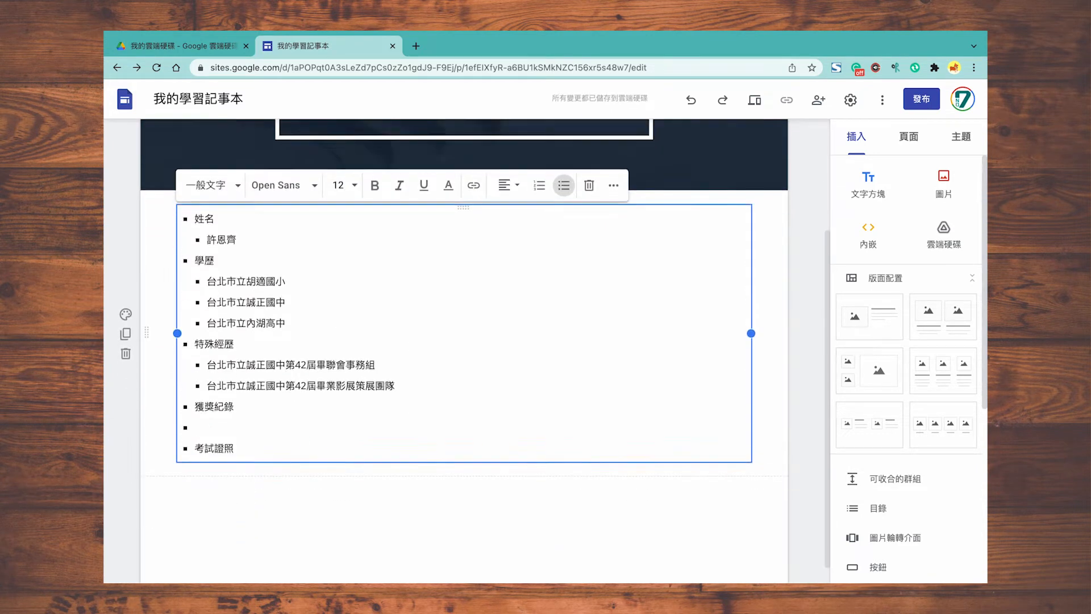
text(台北市立誠正國中108學年度 家政比賽第一名 台北市立誠正國中第42屆畢業影展 最佳導演、最佳編劇、最佳剪輯團隊)
Step: List Google Certified Educator levels 1 and 2 under 考試證照
key(Down)
key(Return)
key(Tab)
text(Google Certified Educator 第一級認證通過 Google Certified Educator 第二級認證通過)
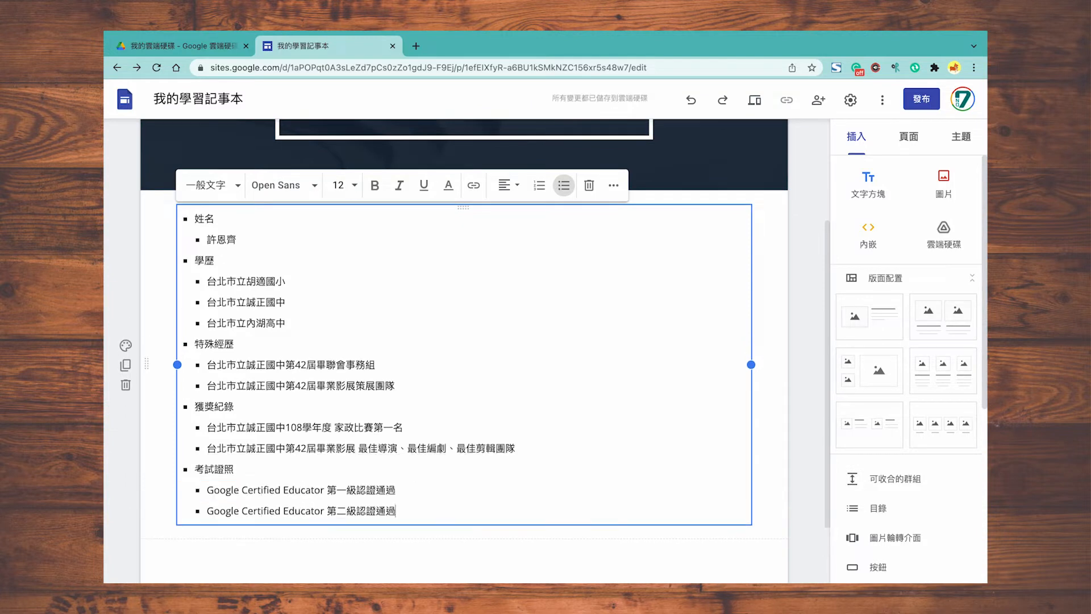
click(522, 541)
scroll(625, 427, up, 3)
click(908, 137)
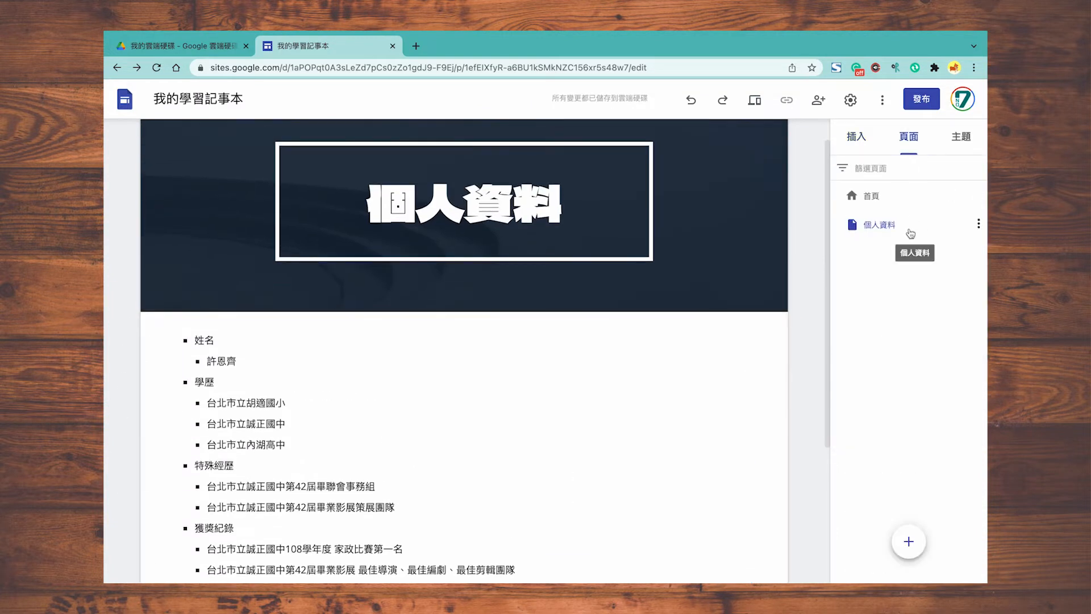
Step: Add two new menus, 學習成果 and 多元表現
mouse_move(909, 541)
click(910, 479)
text(ㄒㄩㄝ習成果)
key(Return)
click(910, 479)
text(多元表現)
key(Return)
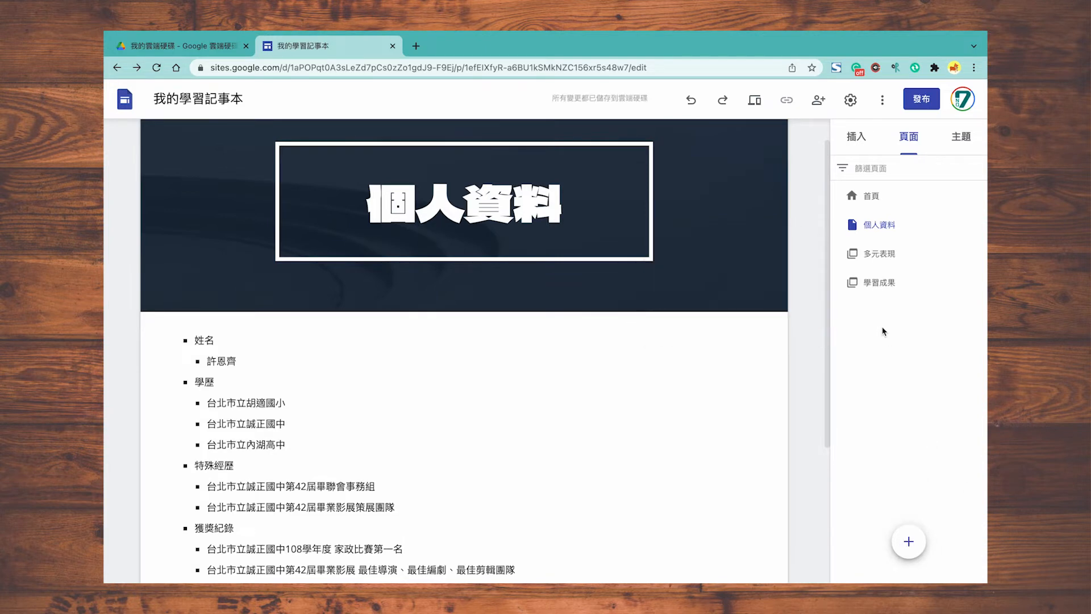
Step: Create a 國文 page and nest it under 學習成果
click(874, 200)
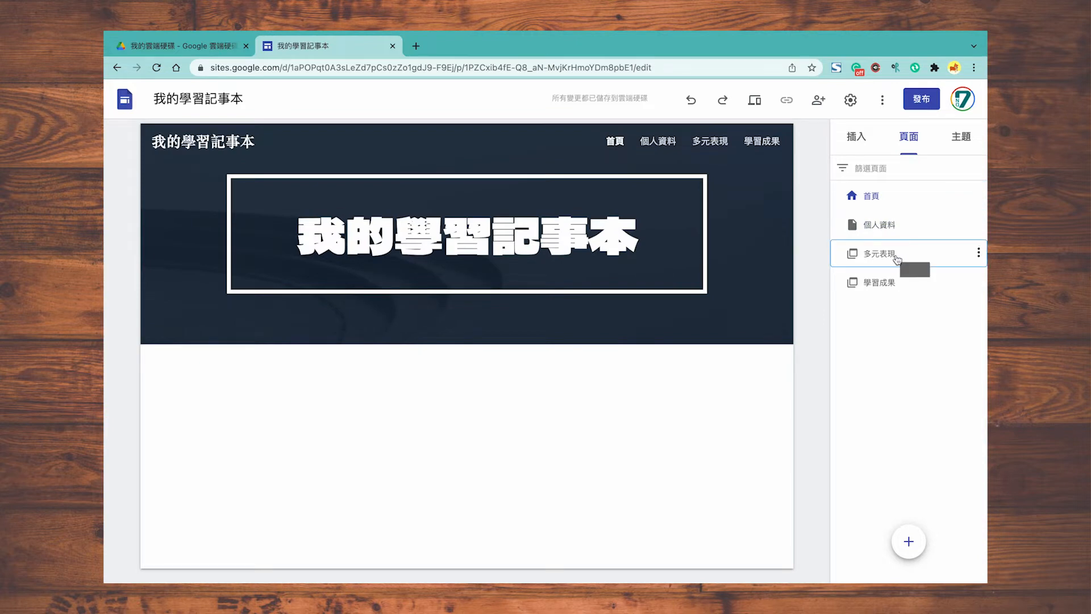
mouse_move(907, 540)
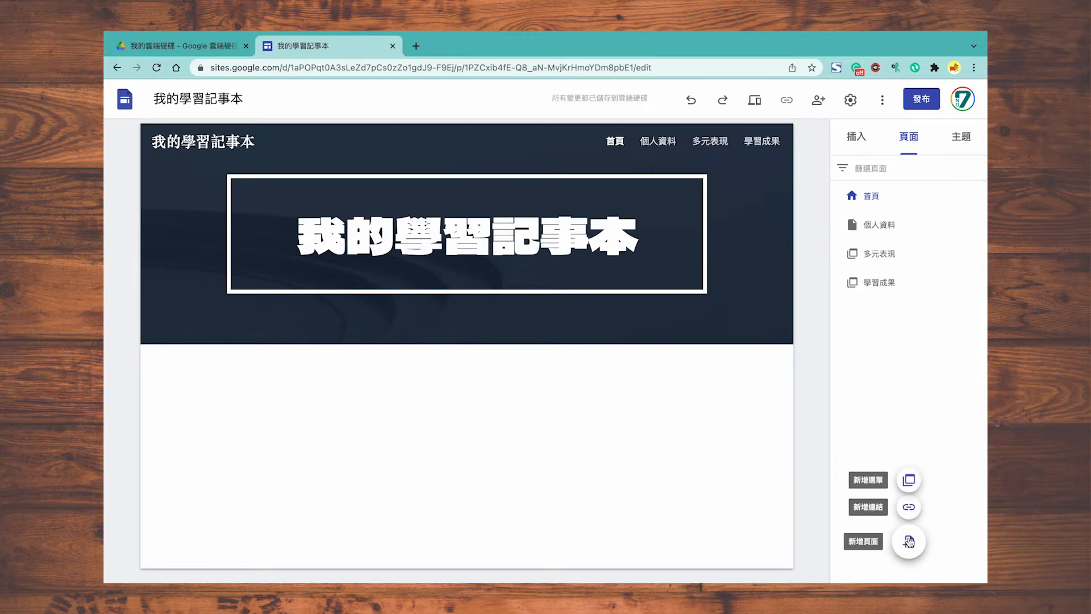
click(909, 542)
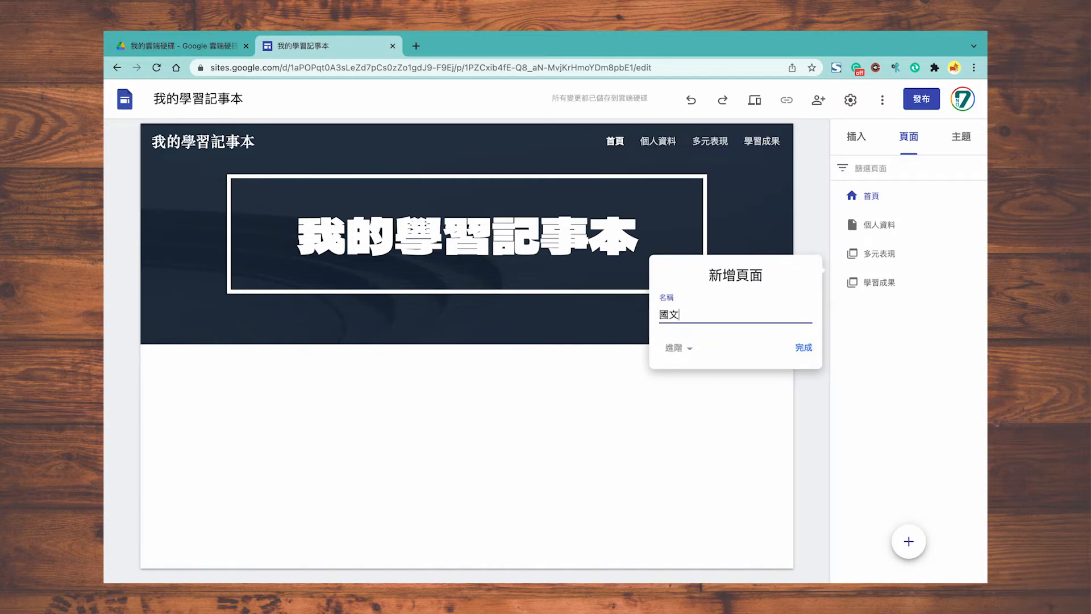
key(Return)
drag(856, 286, 895, 312)
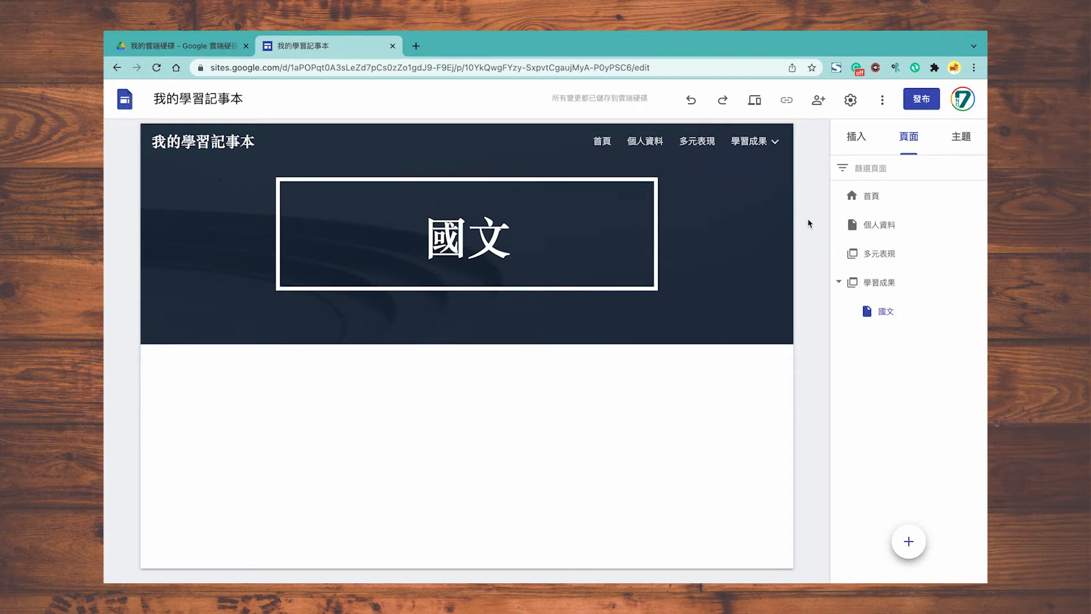
mouse_move(776, 144)
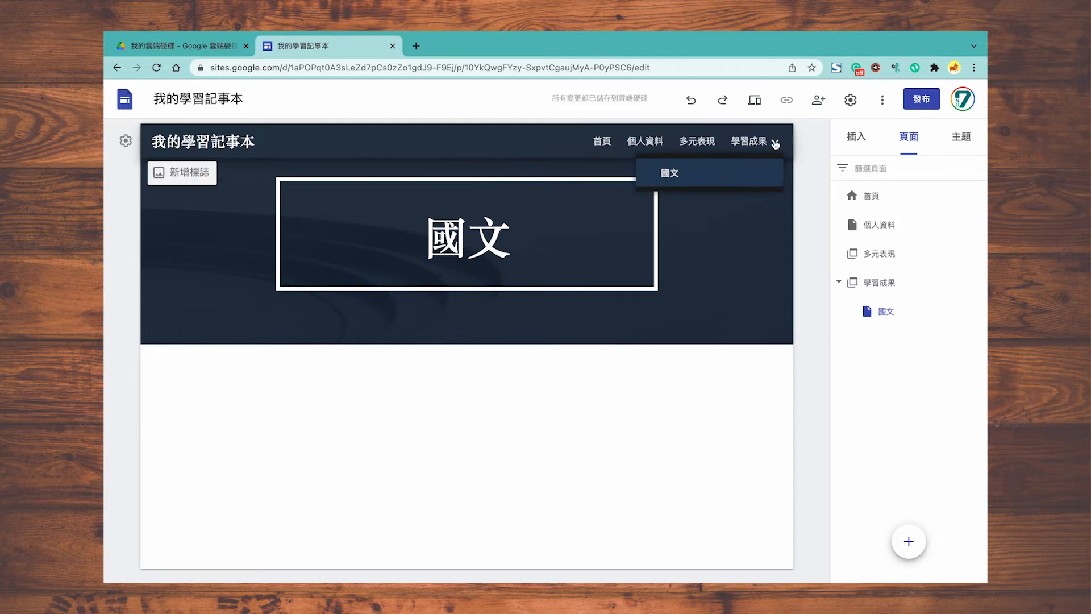
click(750, 175)
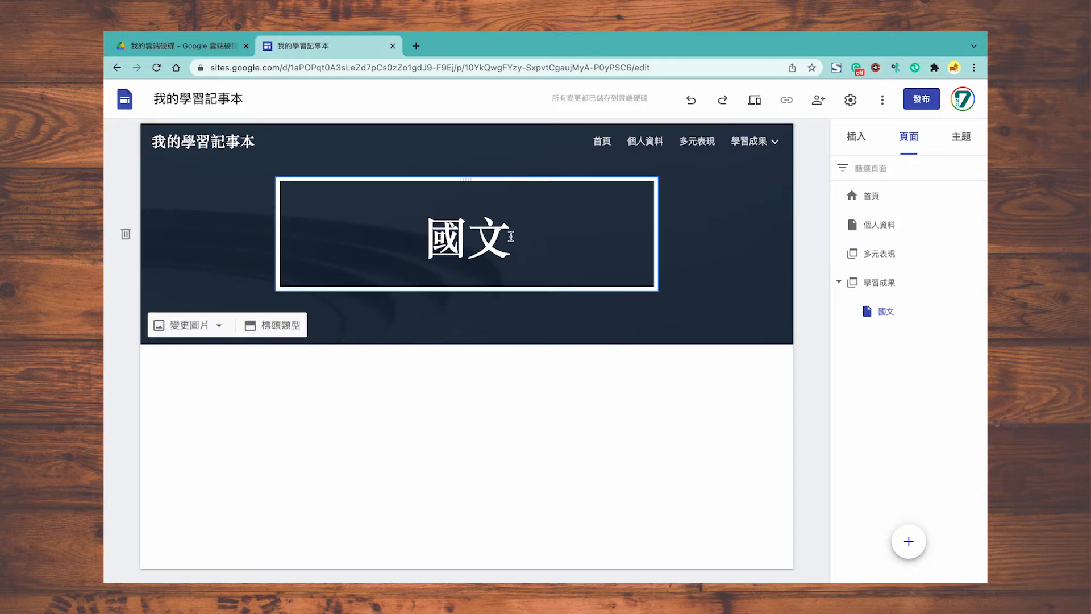
click(511, 237)
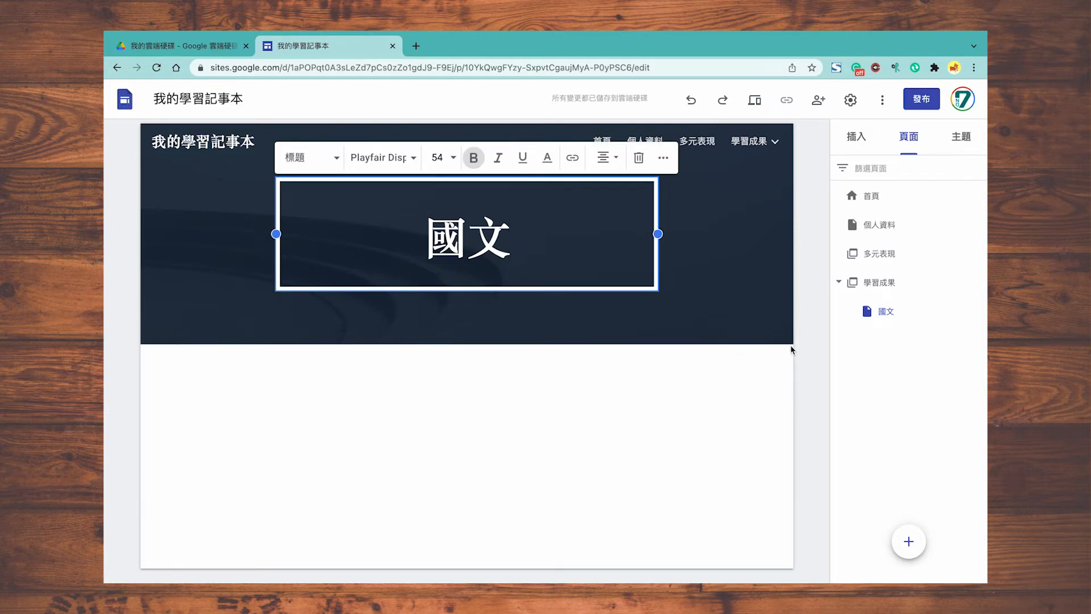
Step: Move 多元表現 below 學習成果, then create a 社團 page nested under it
drag(879, 253, 896, 317)
click(909, 541)
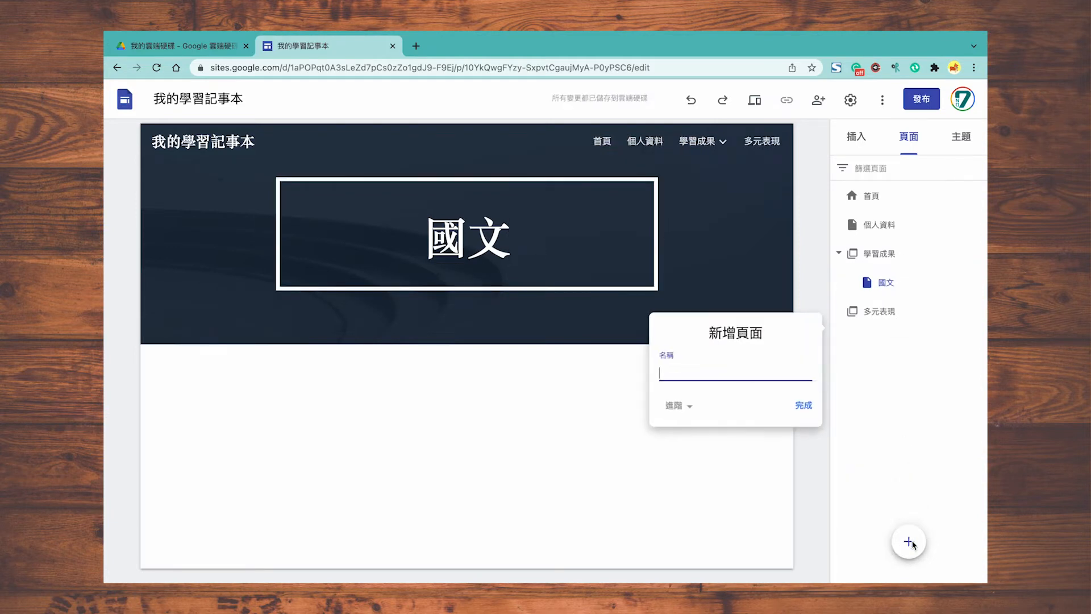
text(社團)
key(Return)
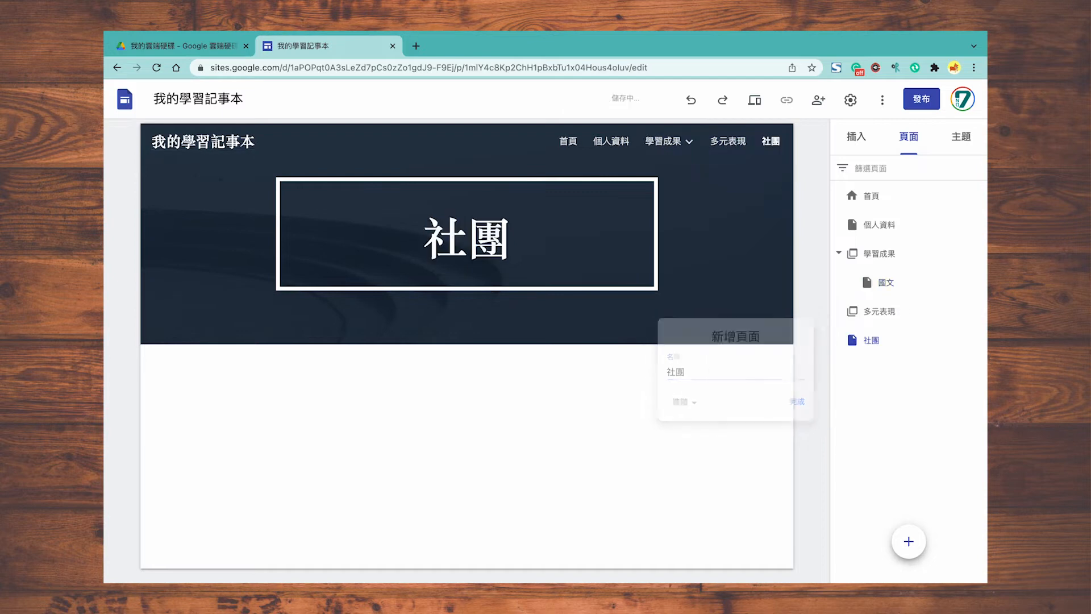
drag(874, 329, 892, 314)
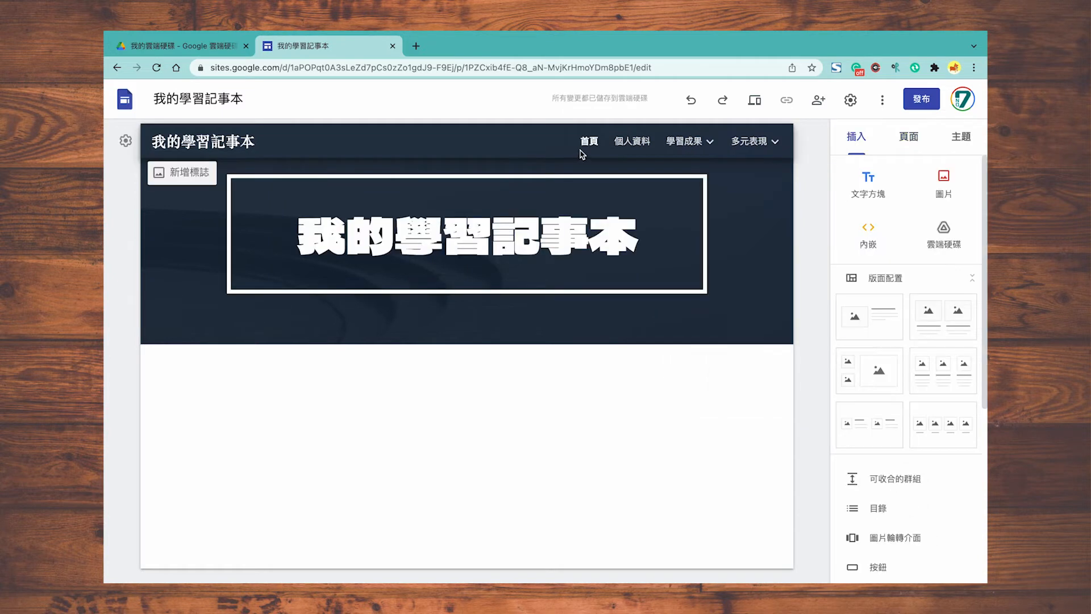
Step: Publish the site at the web address n7-1214
click(919, 108)
text(n7)
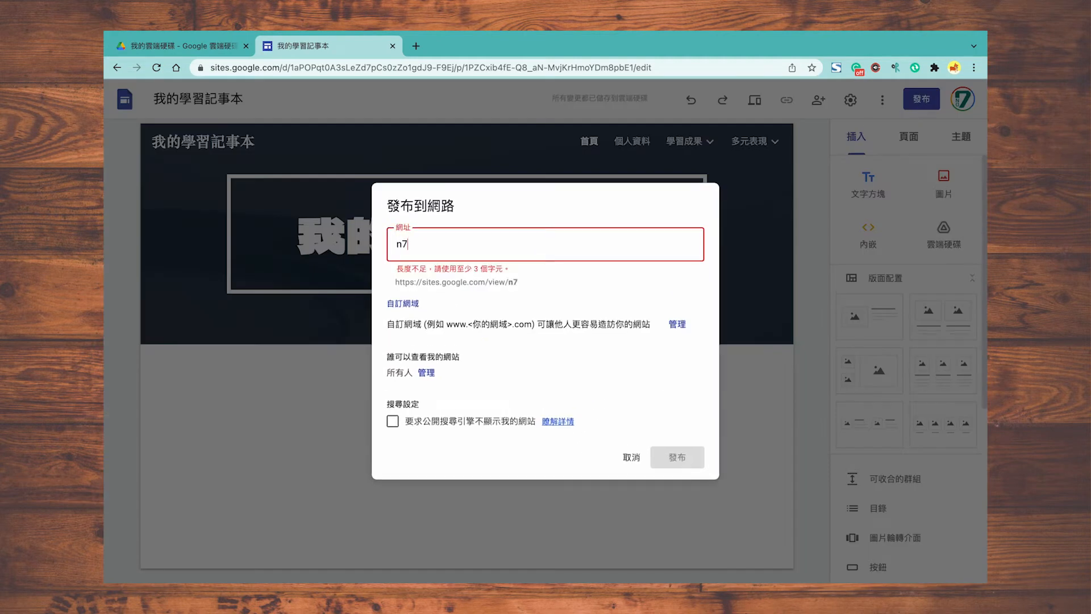
text(-1214)
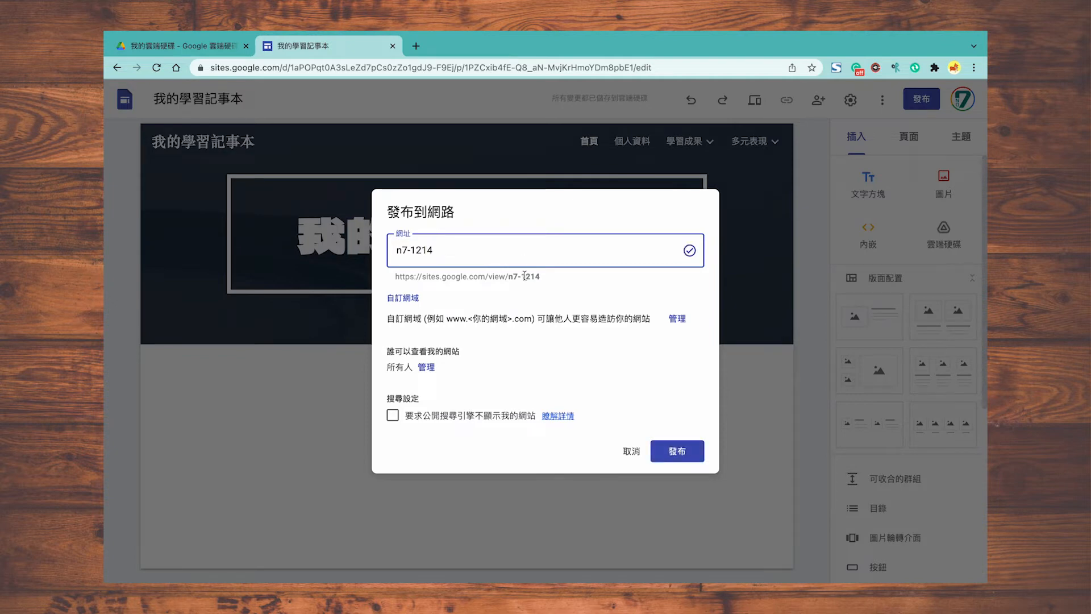
click(662, 443)
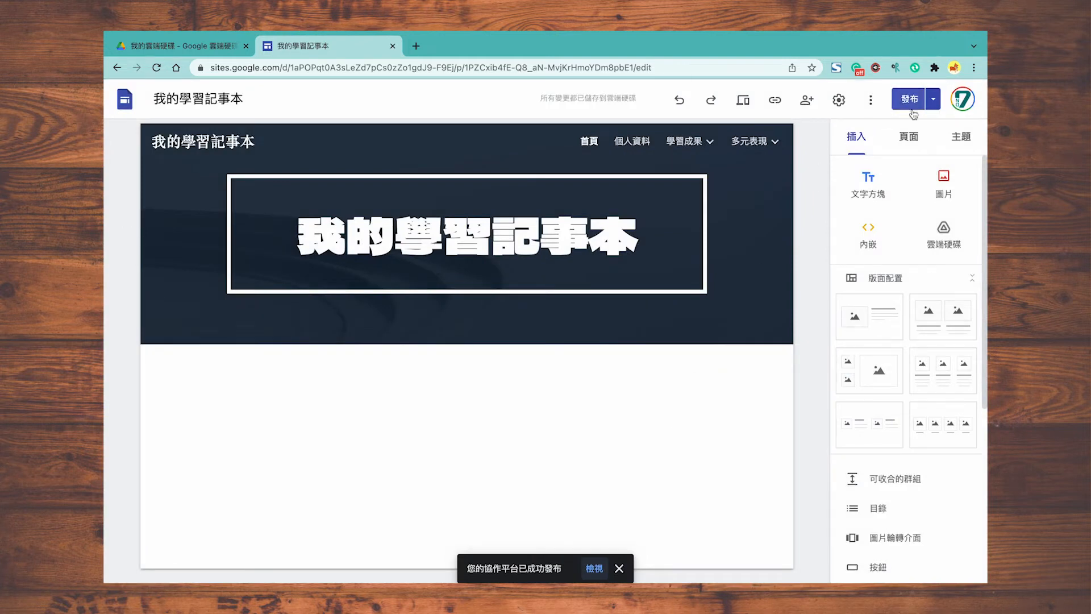
Step: Check the 個人資料 page on the published site, then return to the 國文 page
click(939, 101)
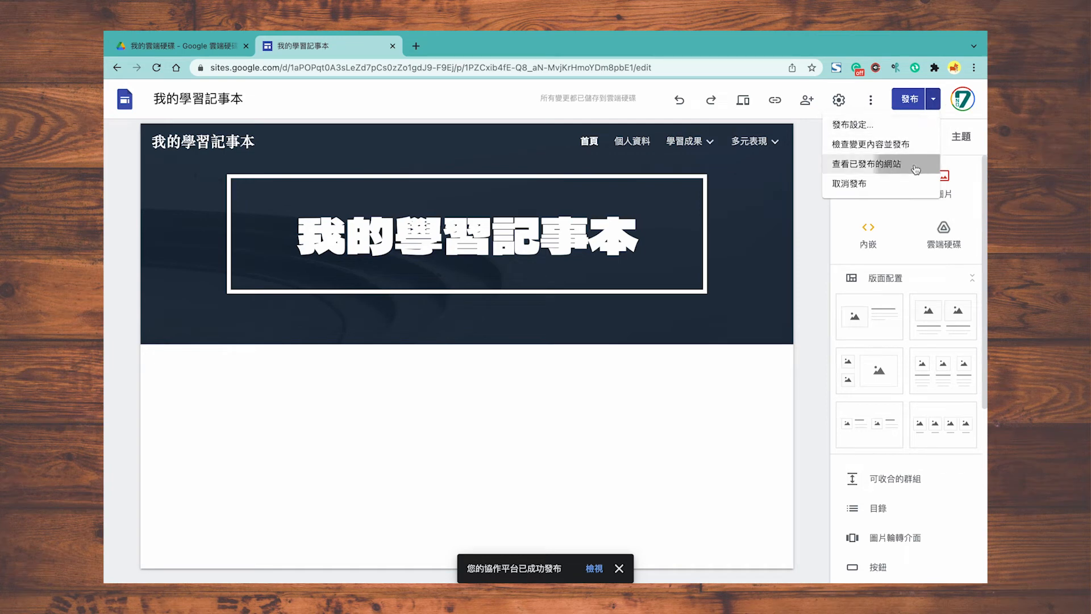
click(878, 164)
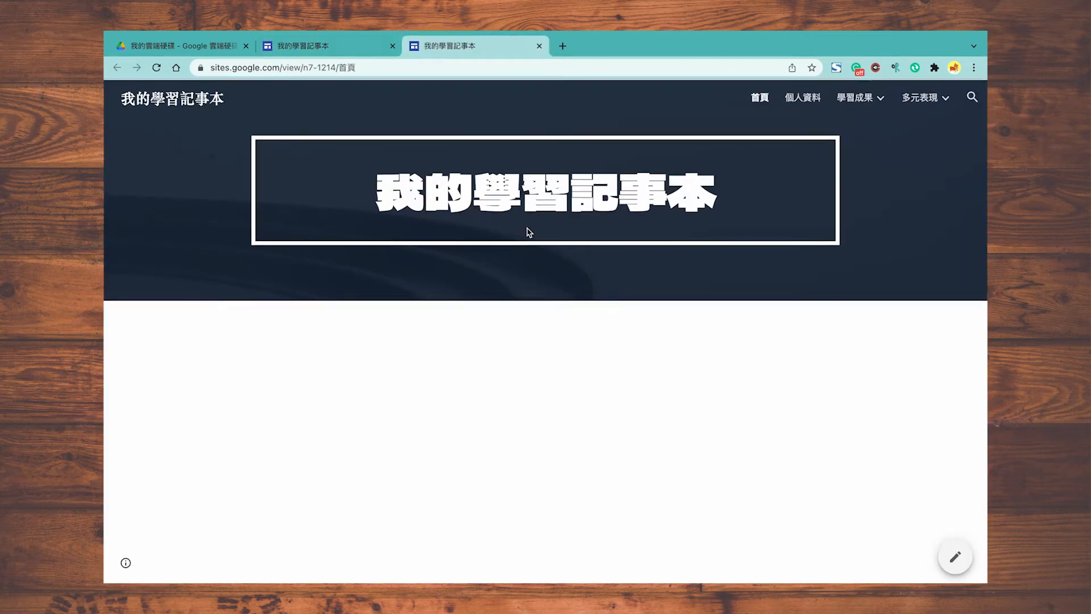
click(804, 101)
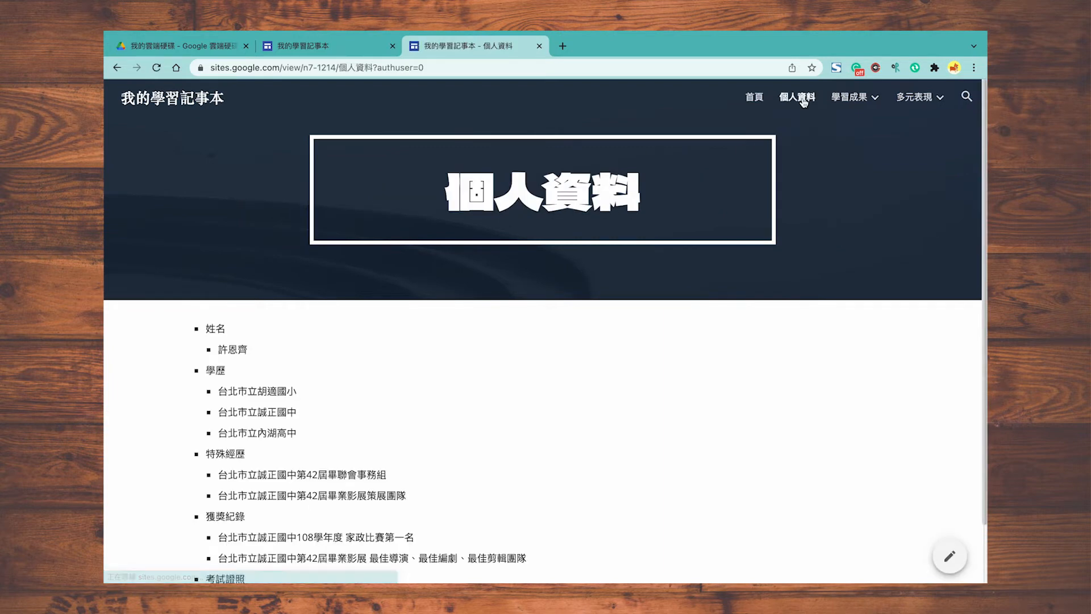
mouse_move(939, 101)
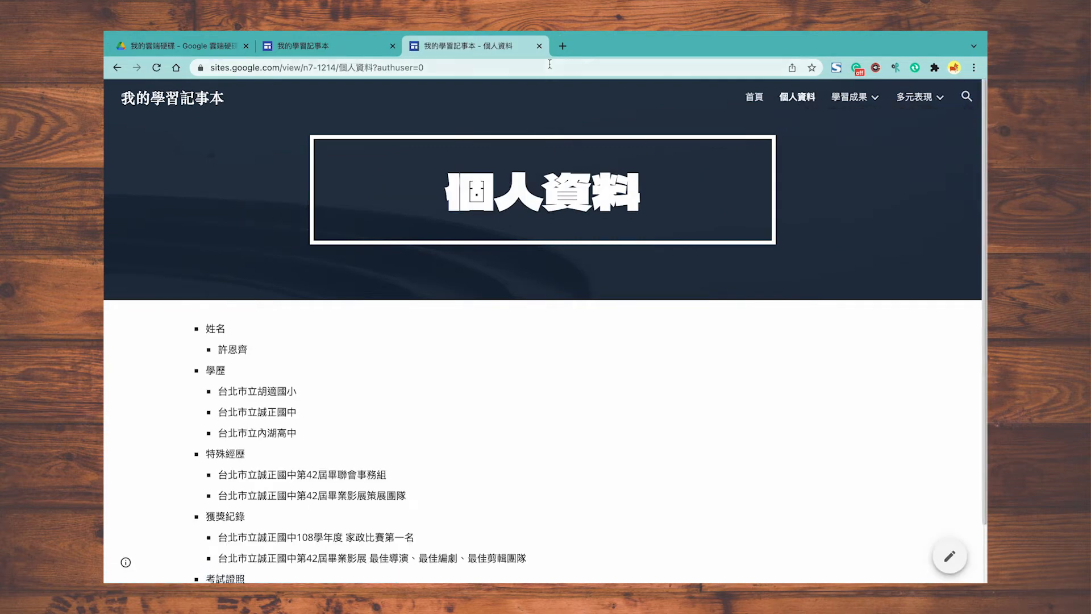
click(539, 46)
click(856, 137)
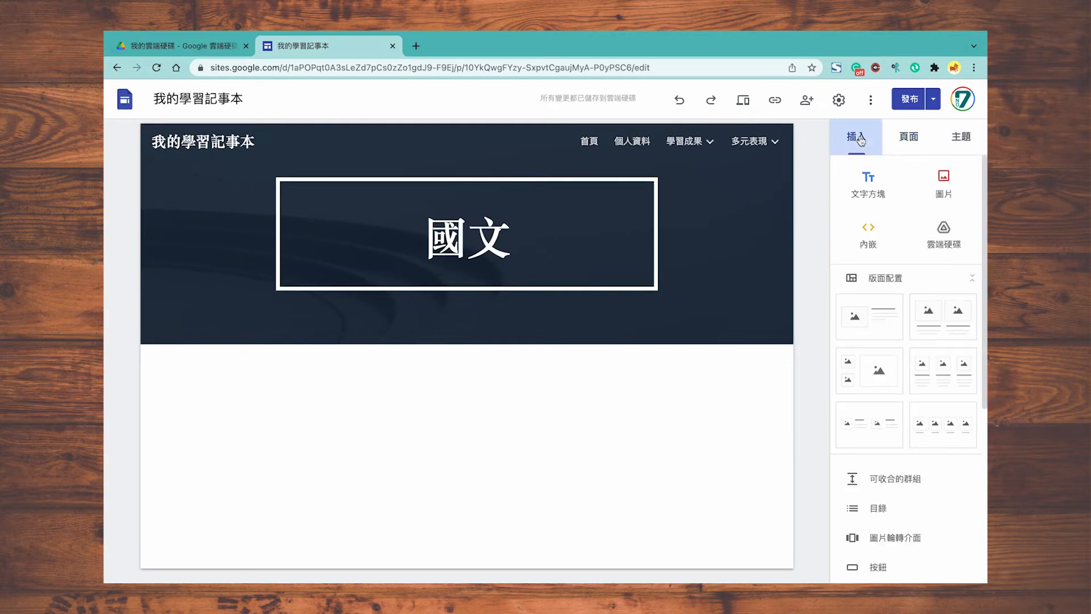
Step: Embed the Drive PDF on 國文, stretch it full width and taller, then review changes
click(943, 233)
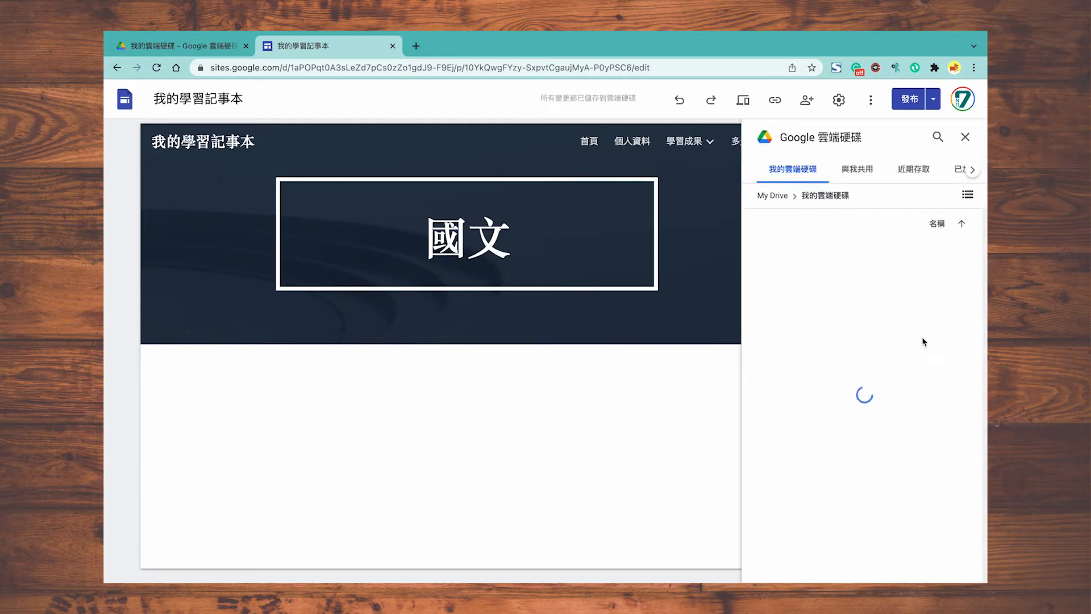
double_click(845, 312)
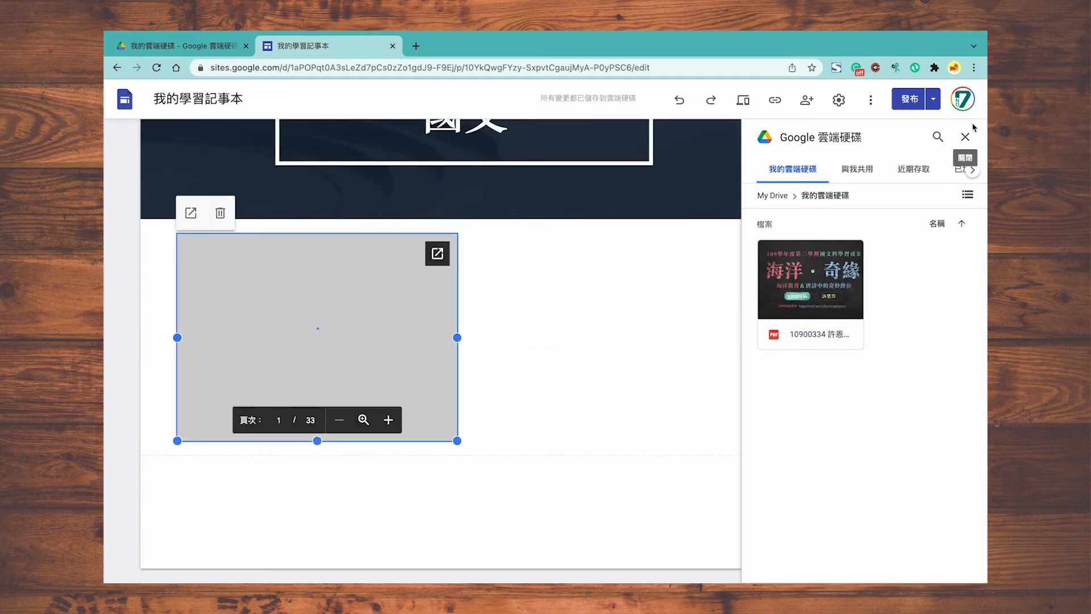
click(966, 135)
drag(457, 337, 750, 323)
drag(464, 441, 478, 561)
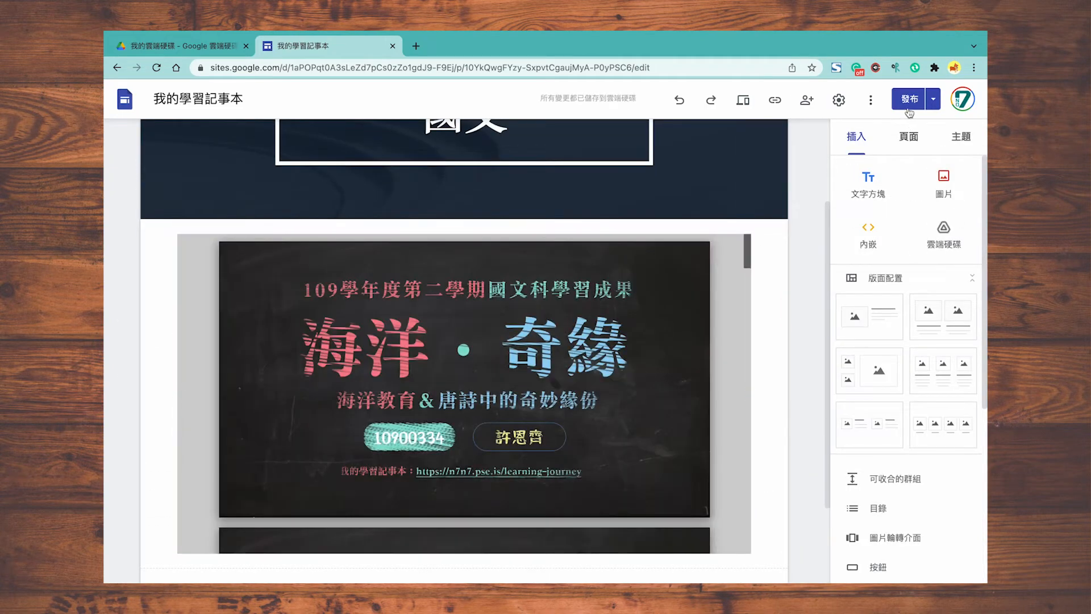
click(909, 106)
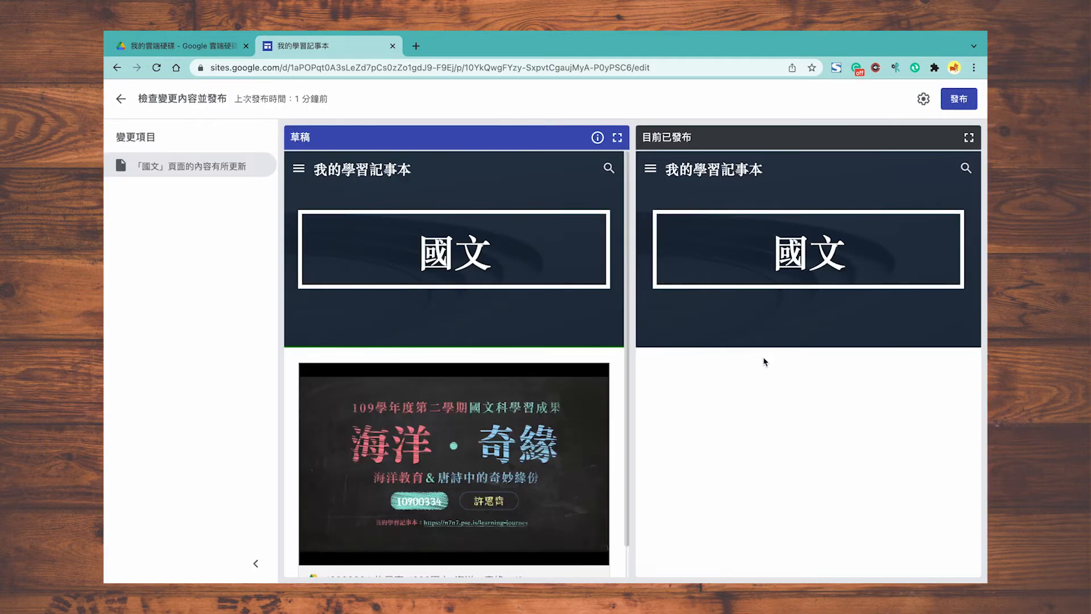
Step: Publish the 國文 changes and view the published site
scroll(586, 401, down, 1)
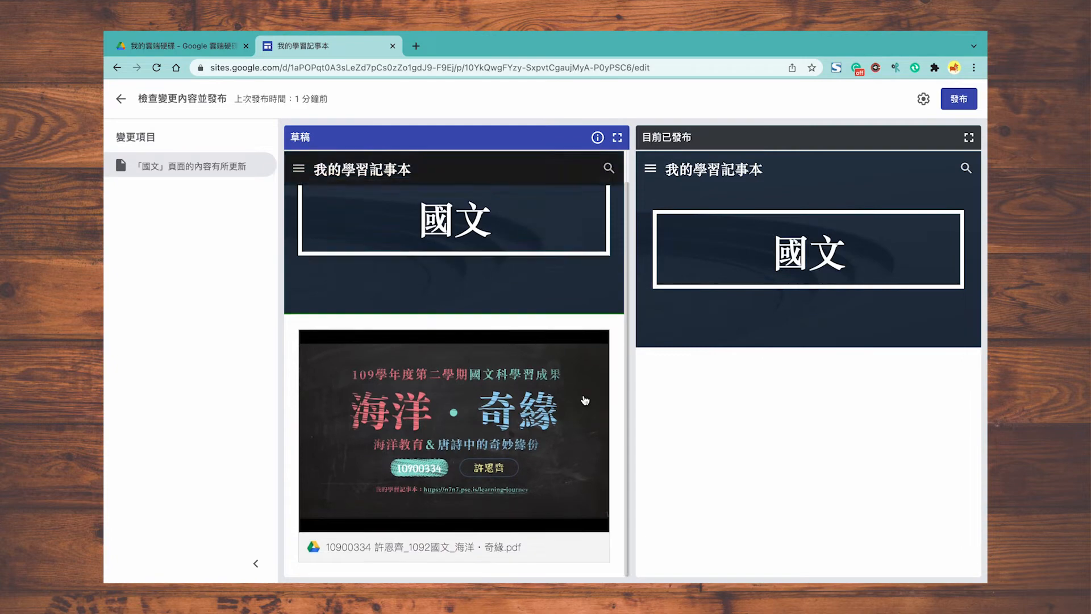
scroll(585, 401, up, 1)
click(961, 101)
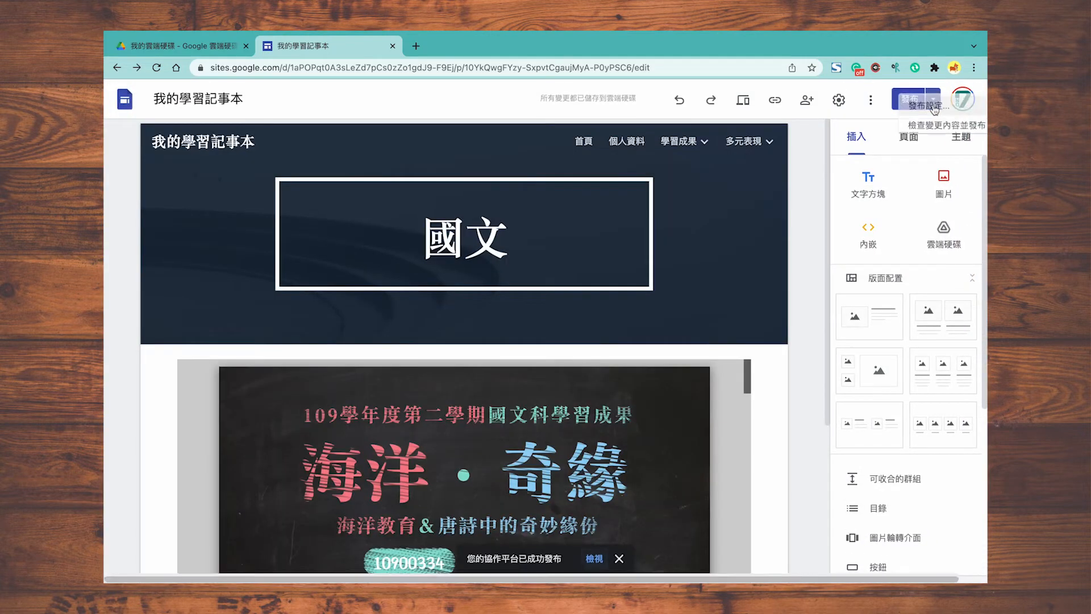
click(933, 101)
click(919, 161)
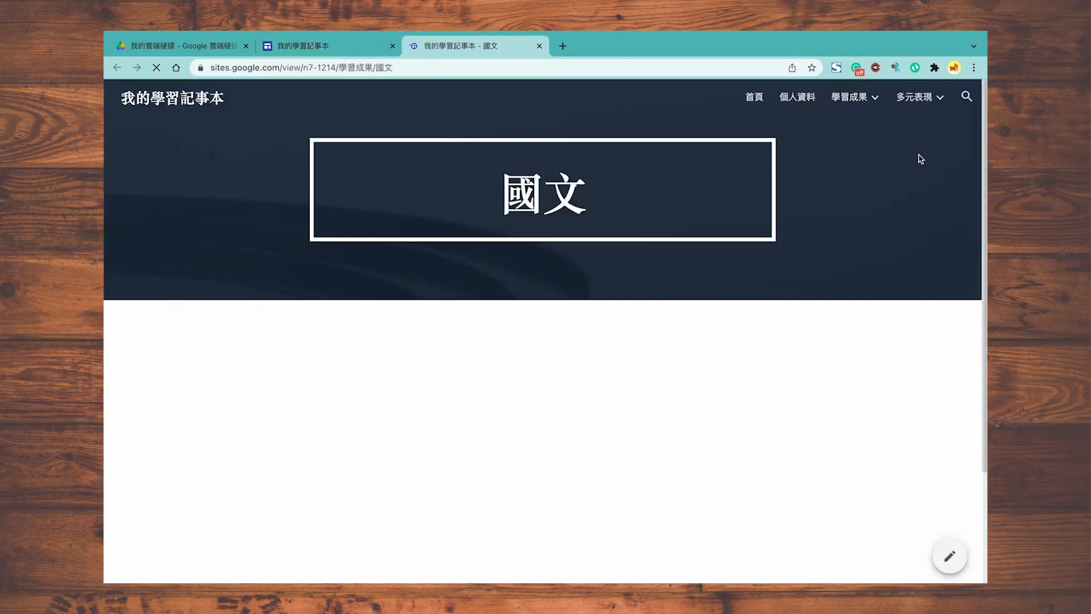
scroll(922, 226, down, 1)
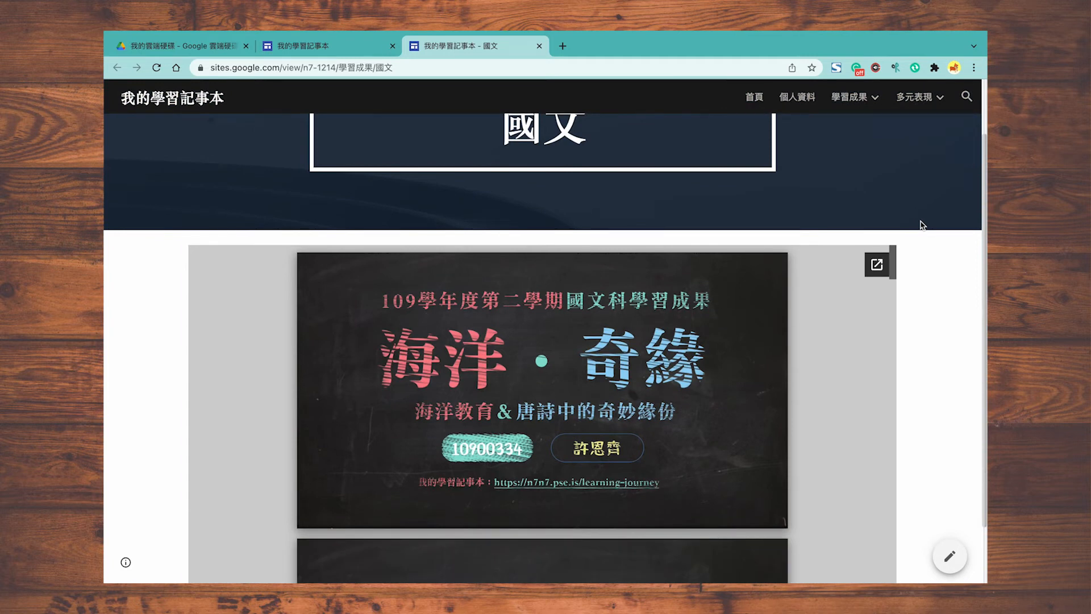
Step: Load the published page in a private window to check signed-out access, then return to Drive
click(604, 66)
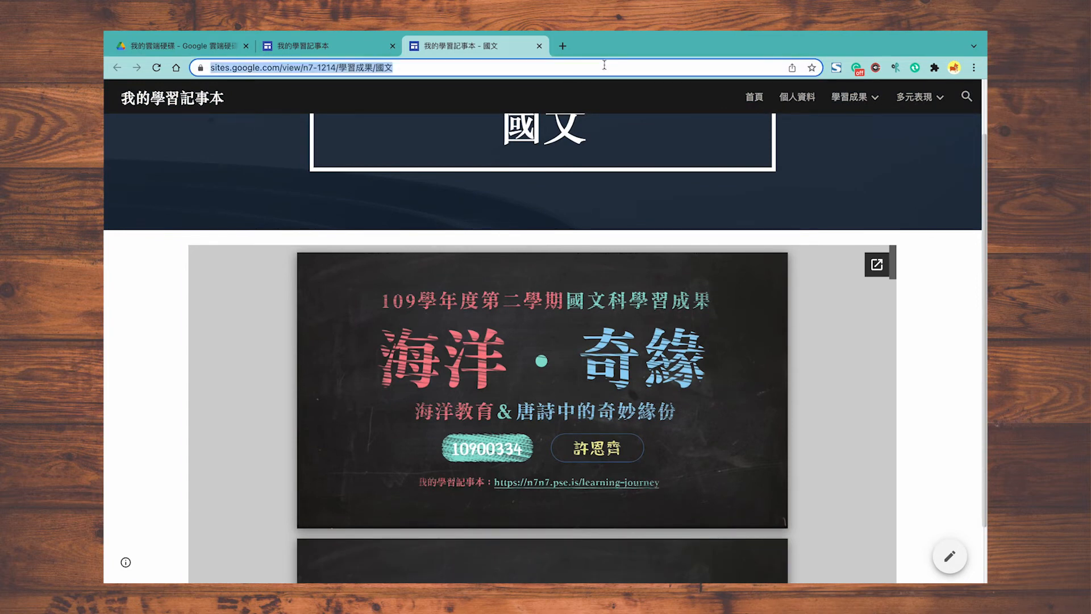
click(974, 68)
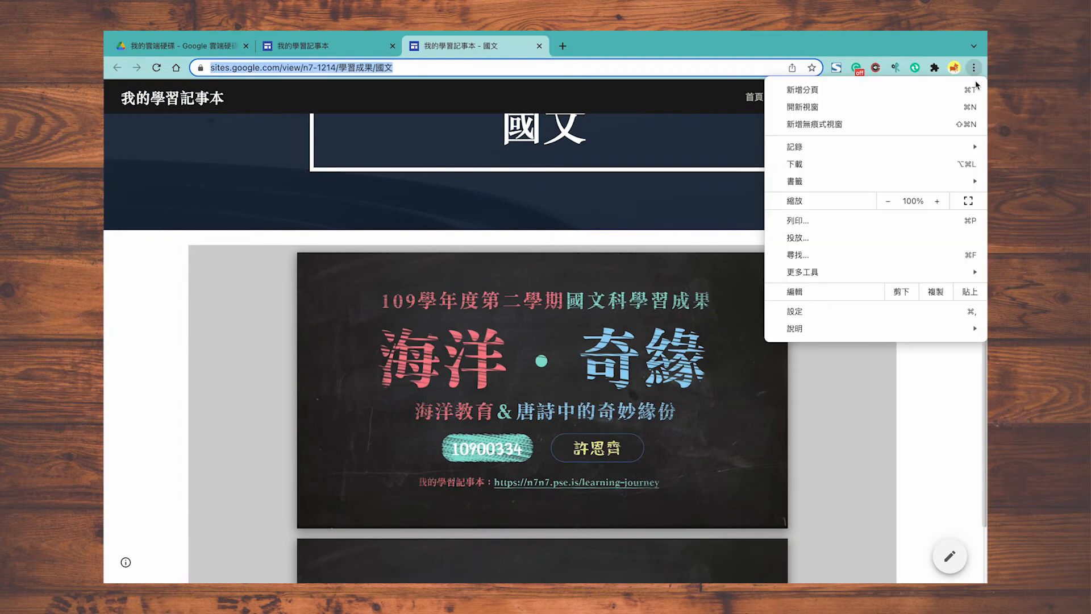
click(966, 127)
text(https://sites.google.com/view/n7-1214/%E5%AD%B8%E7%BF%92%E6%88%90%E6%9E%9C/%E5%9C%8B%E6%96%87)
key(Return)
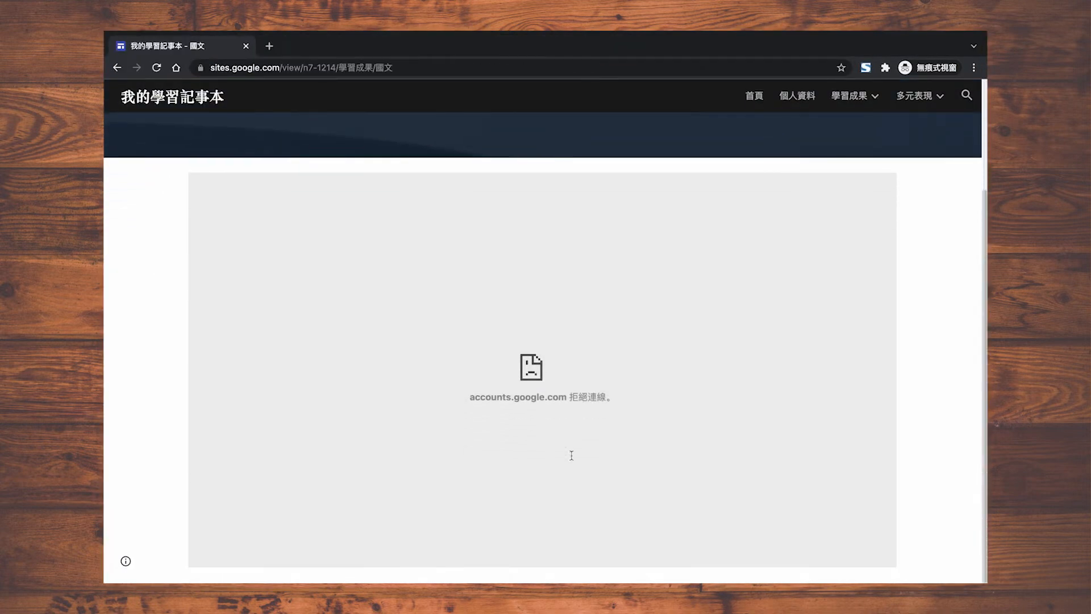
mouse_move(239, 51)
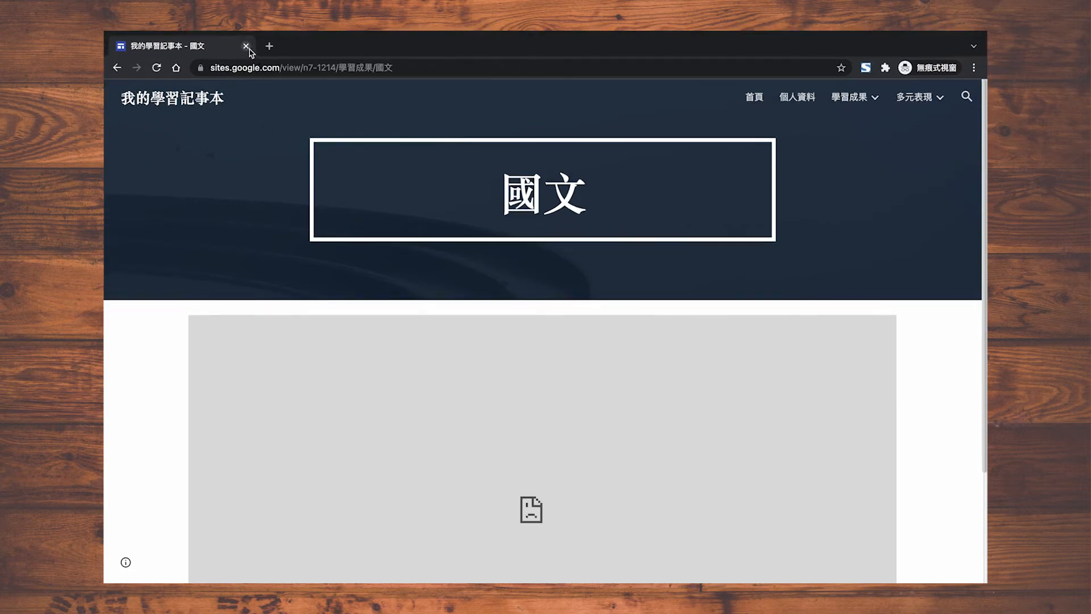
click(246, 46)
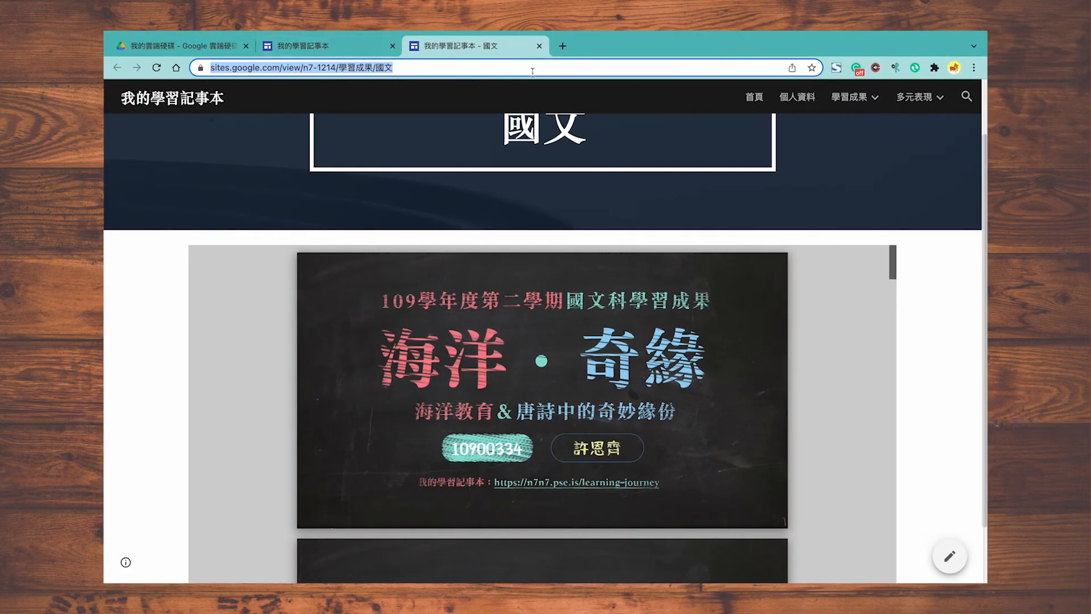
click(538, 47)
click(220, 50)
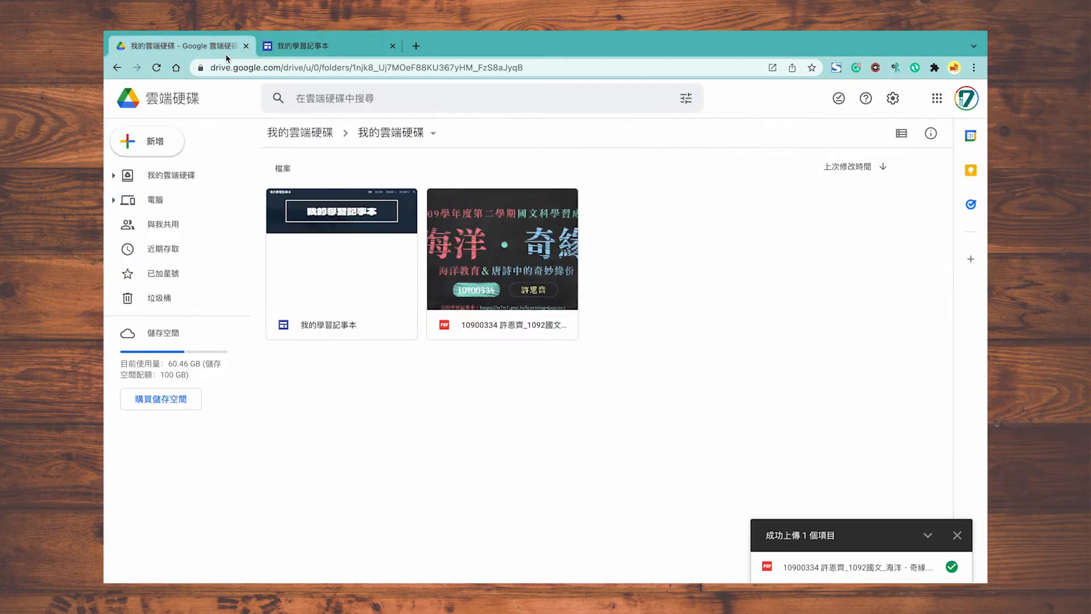
Step: Create a folder named 檔案素材 and move the PDF into it
right_click(610, 266)
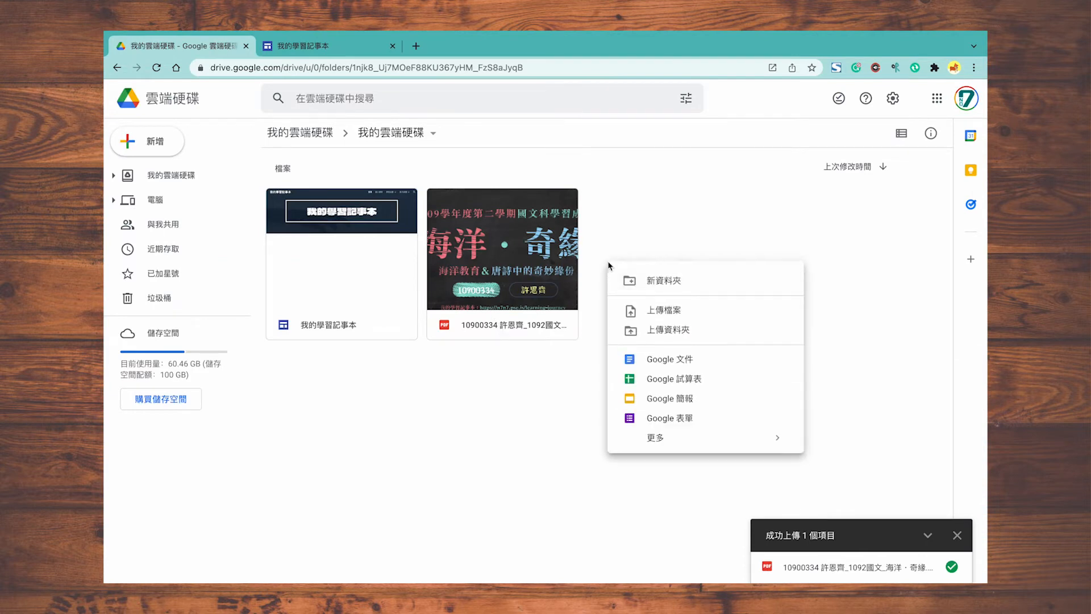
click(627, 281)
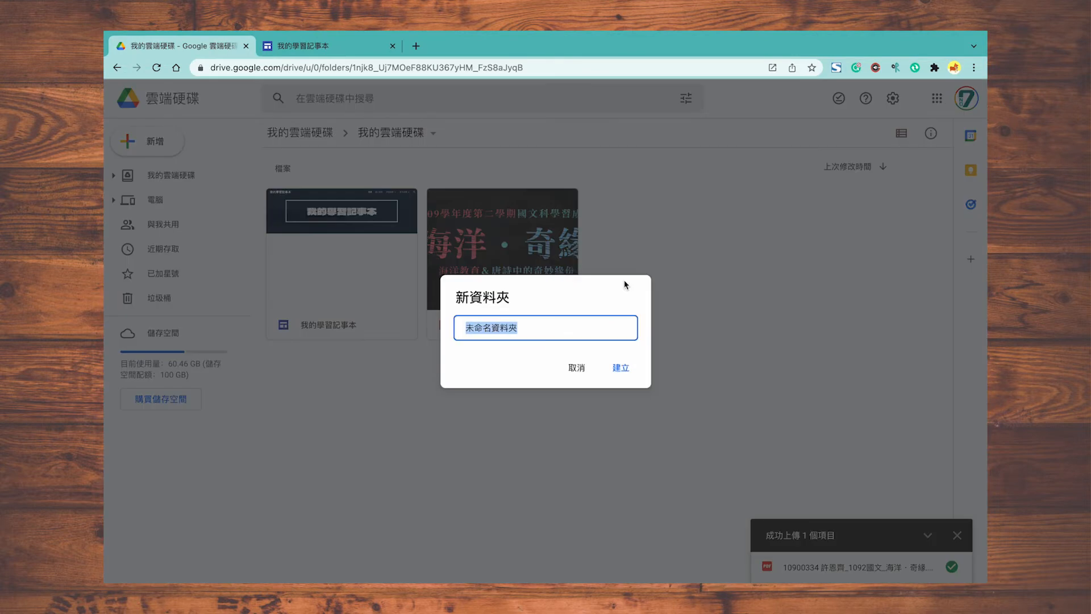
key(BackSpace)
text(檔案素材)
key(Return)
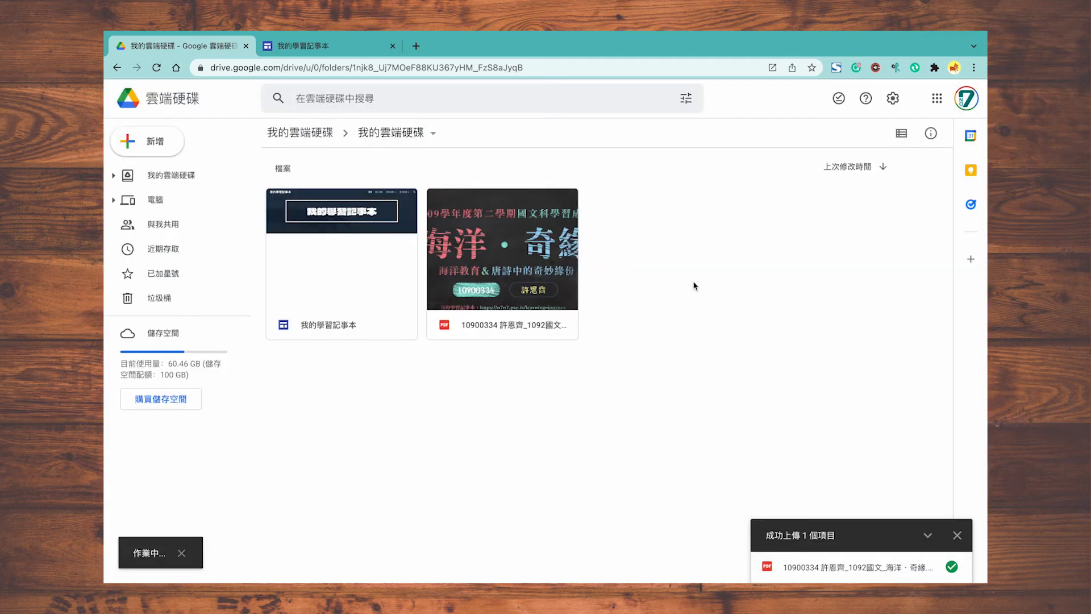
click(558, 370)
drag(559, 382, 396, 206)
Step: Share the 檔案素材 folder so anyone with the link can view it
click(396, 205)
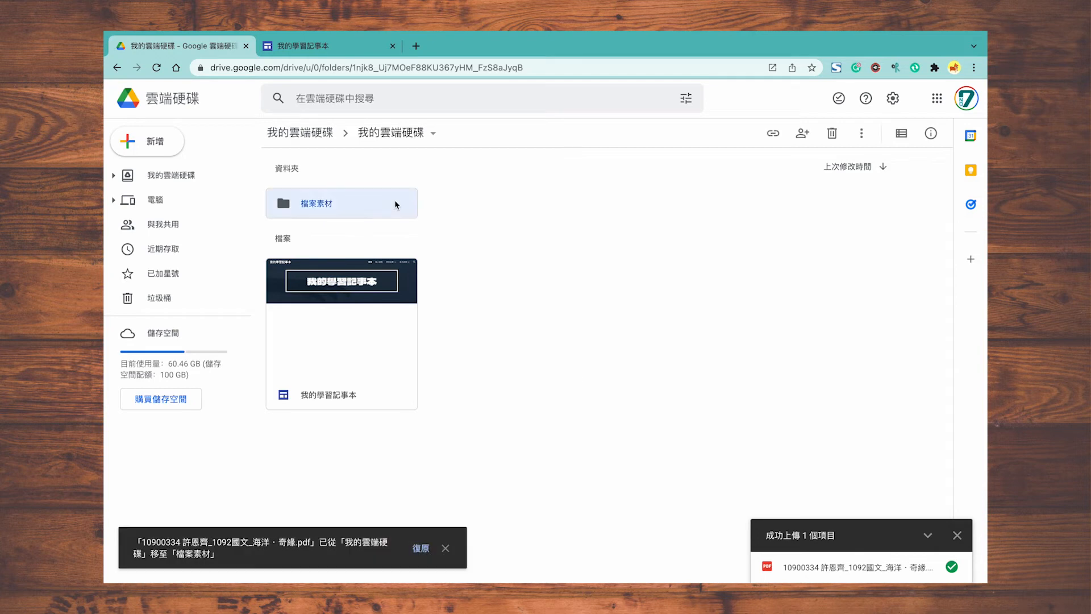
click(808, 136)
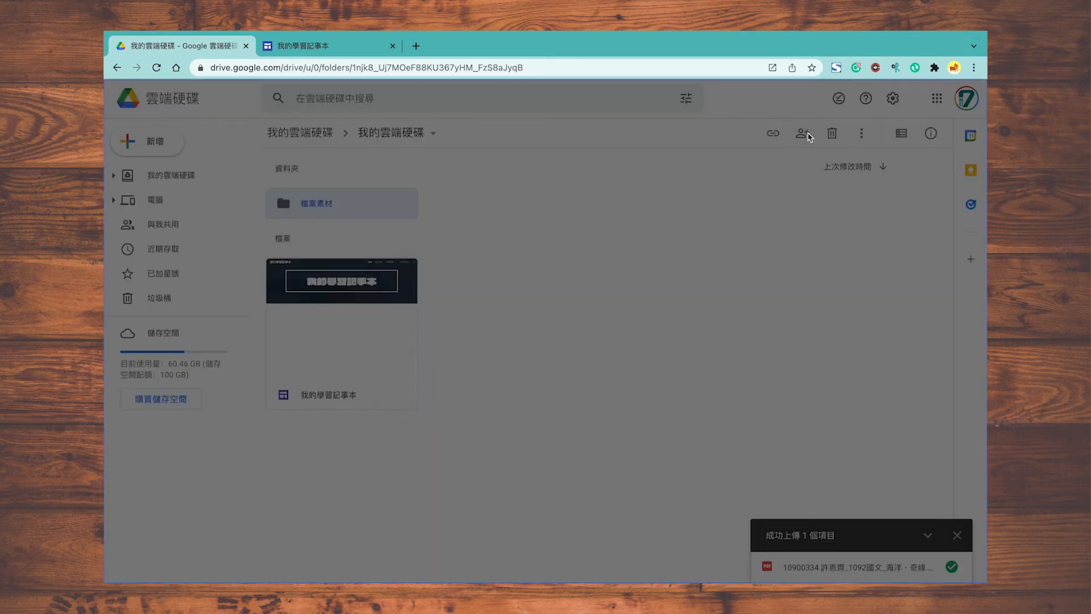
click(454, 433)
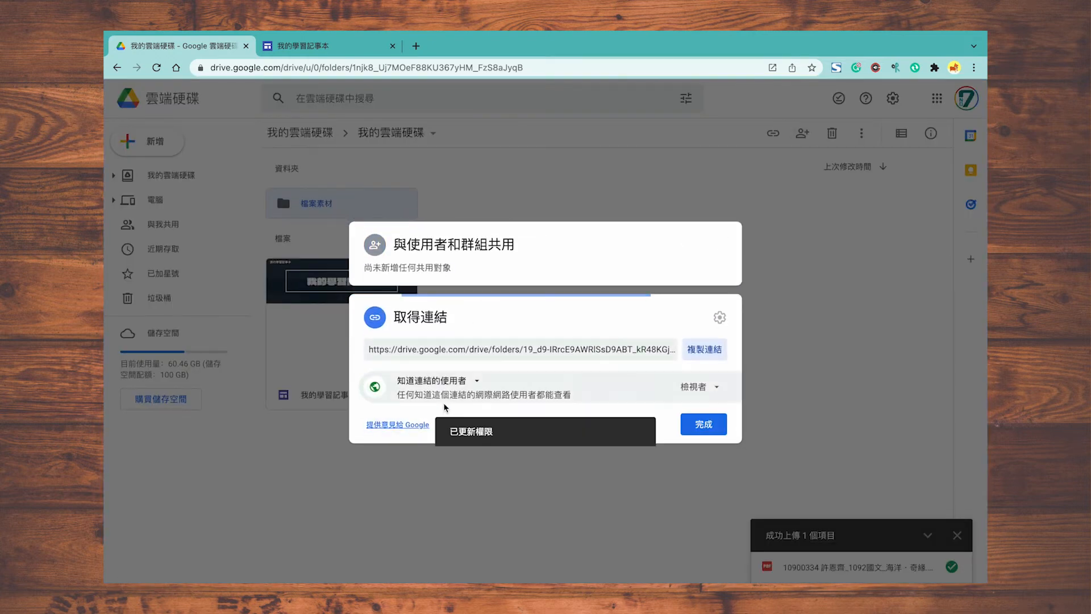
click(711, 419)
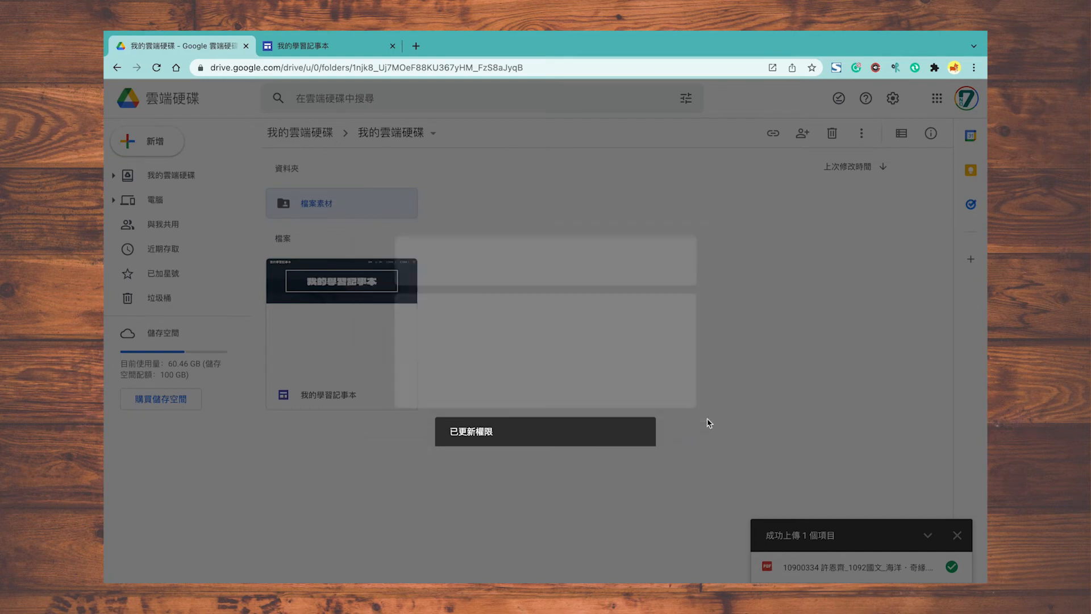
Step: Back in the site editor, copy the published site's link
click(336, 46)
click(771, 107)
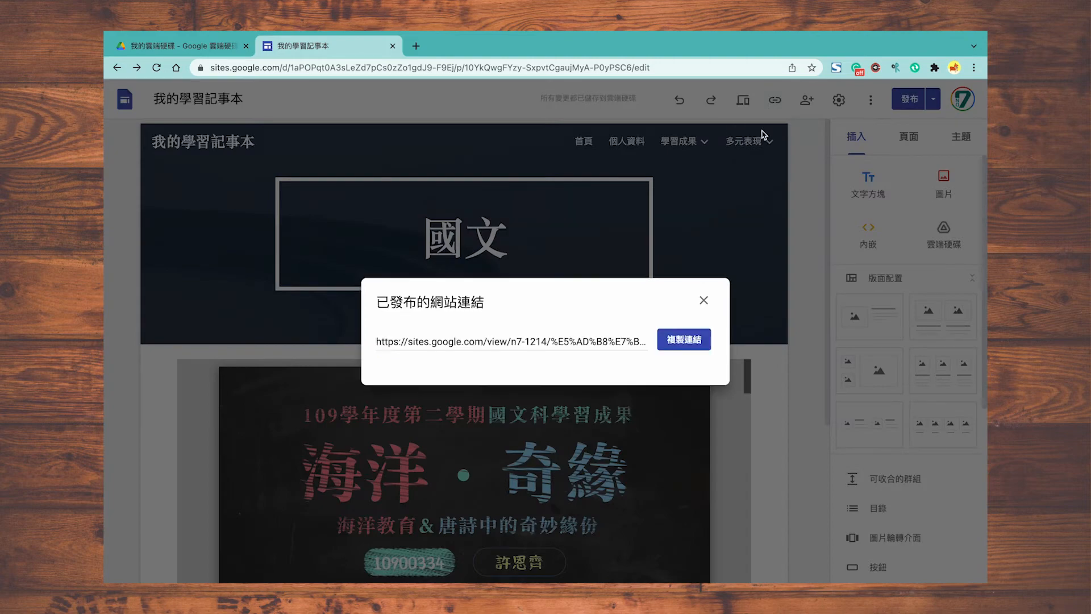
click(678, 339)
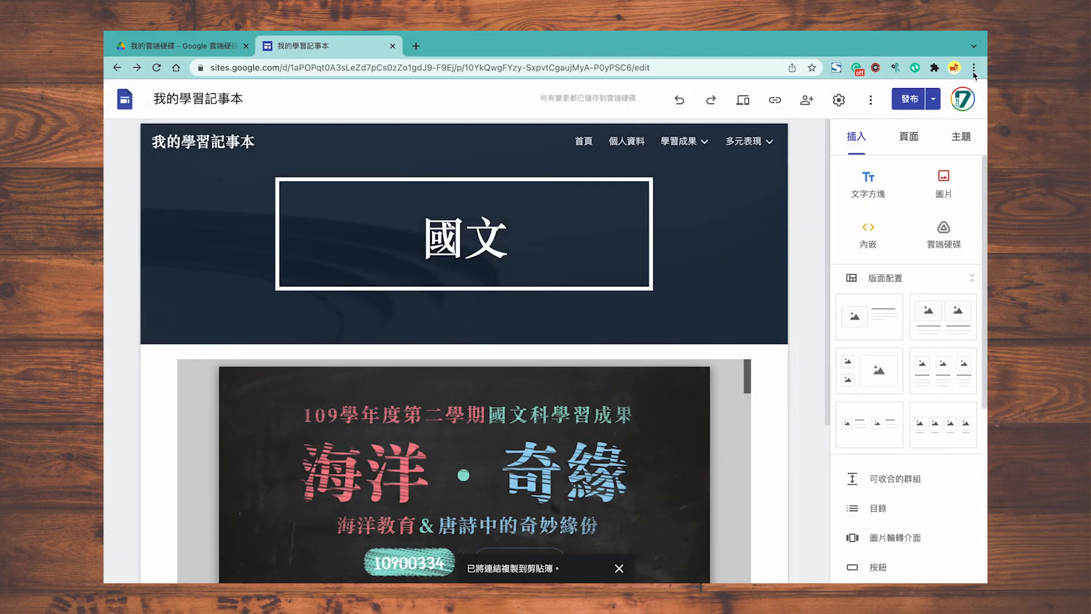
Step: Load the link in an incognito window to confirm the 國文 page's PDF displays signed out, then close it
click(974, 68)
click(956, 124)
text(https://sites.google.com/view/n7-1214/%E5%AD%B8%E7%BF%92%E6%88%90%E6%9E%9C/%E5%9C%8B%E6%96%87)
key(Return)
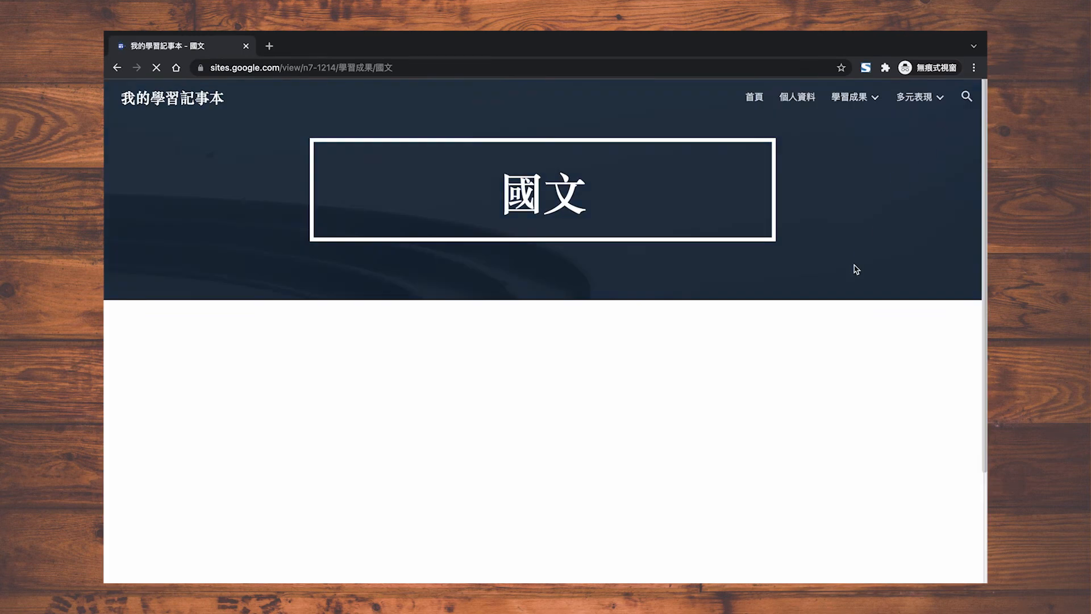
scroll(854, 267, down, 2)
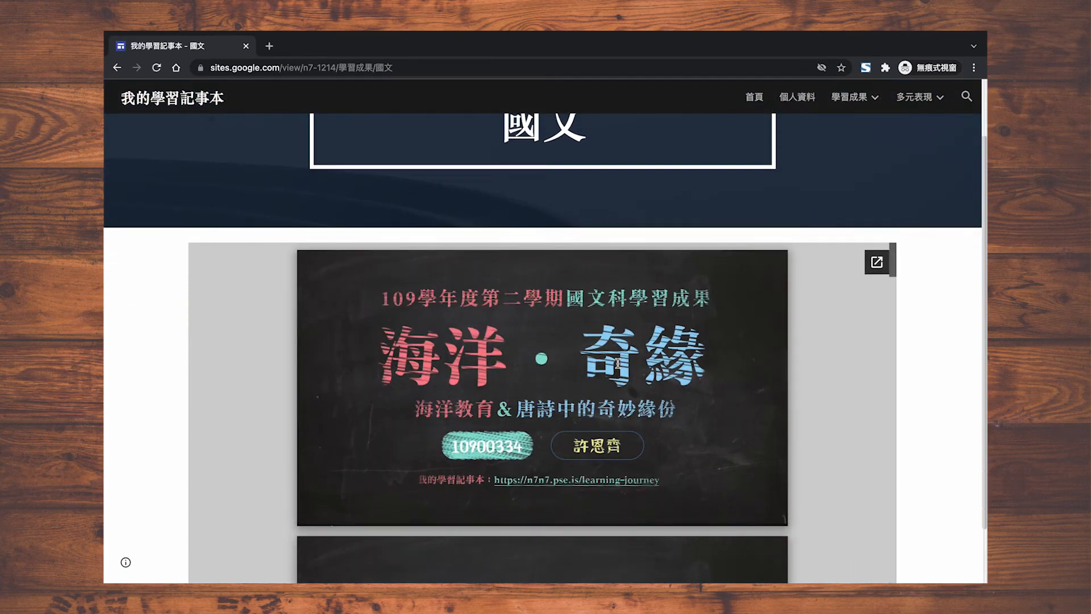
click(246, 47)
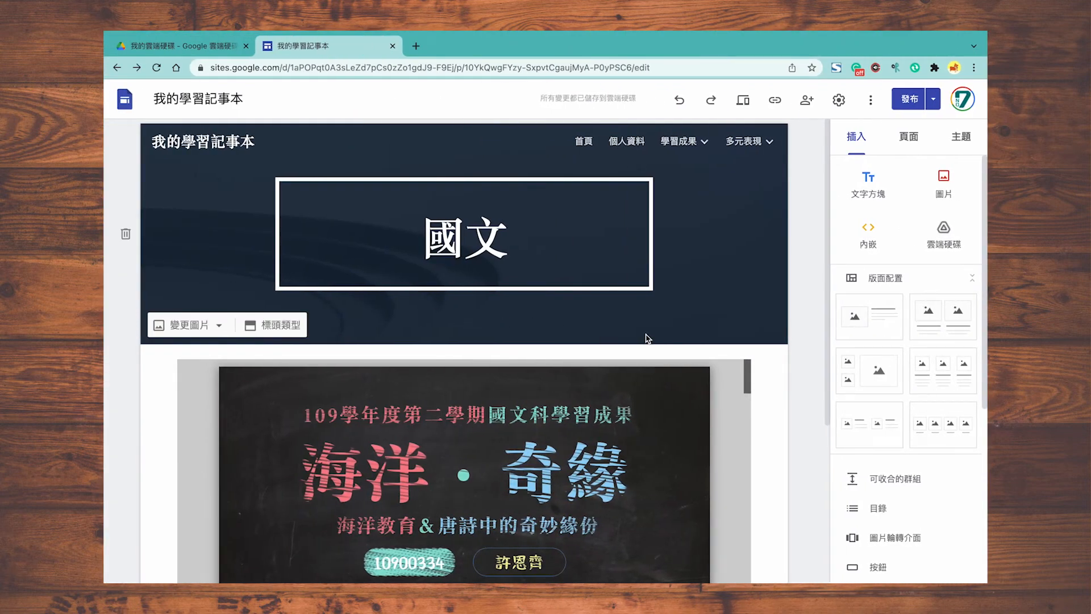
Step: Embed the YouTube video 1092 唐宋詩報告 簡報動畫製作示意 below the PDF by searching its pasted link
scroll(757, 453, down, 5)
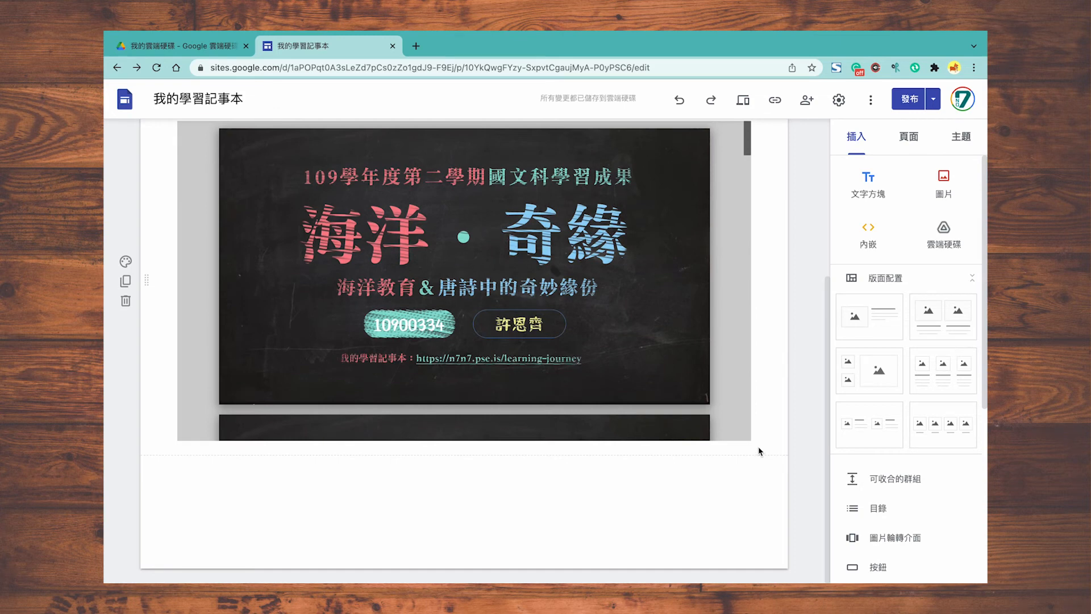
scroll(873, 364, down, 5)
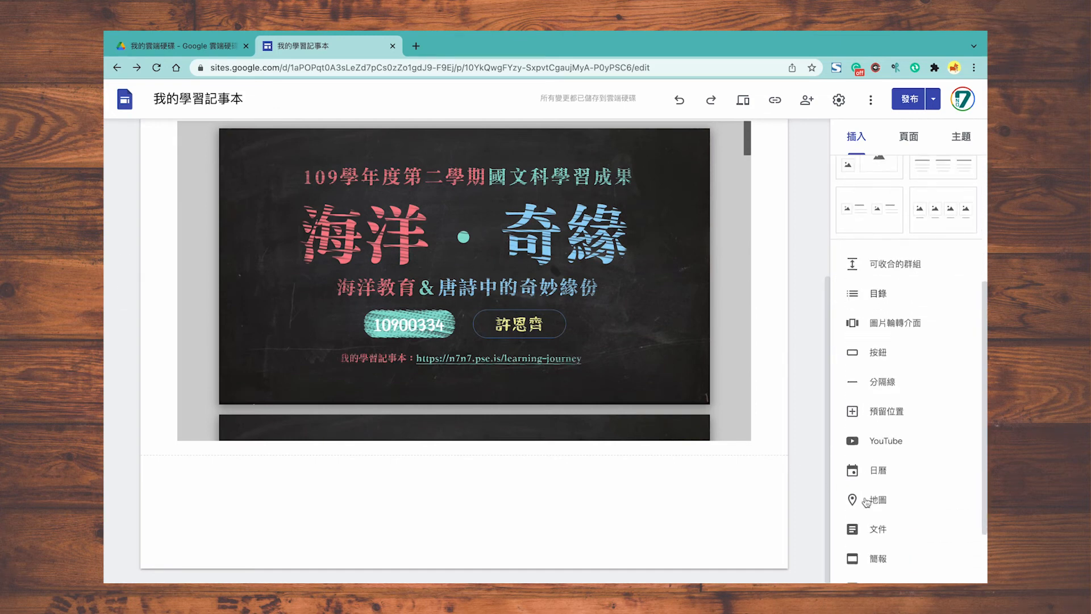
click(872, 364)
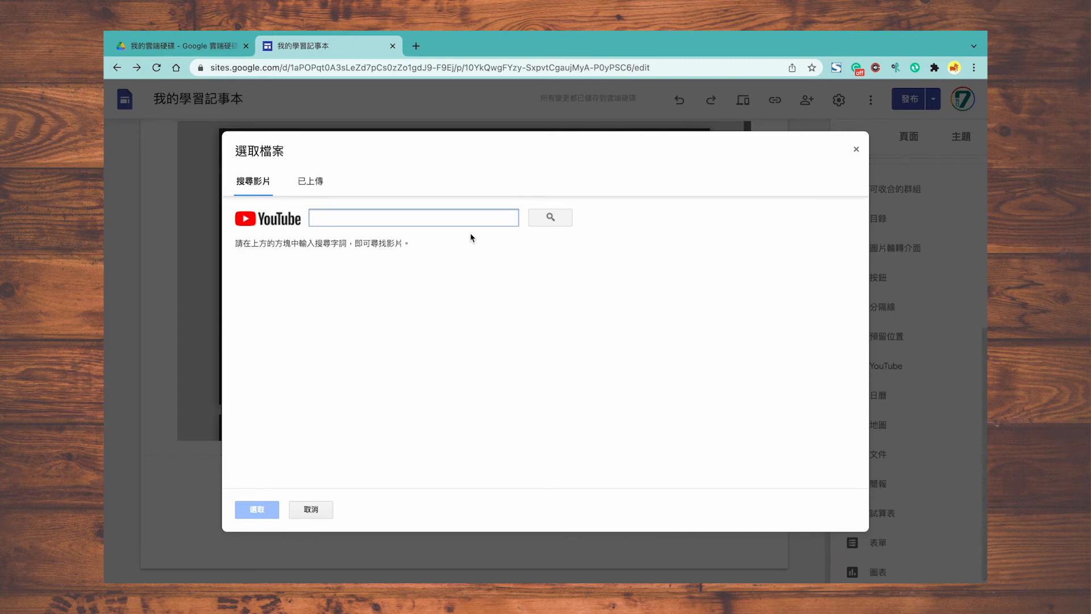
text(https://youtu.be/PPGbBzPSYXE)
key(Return)
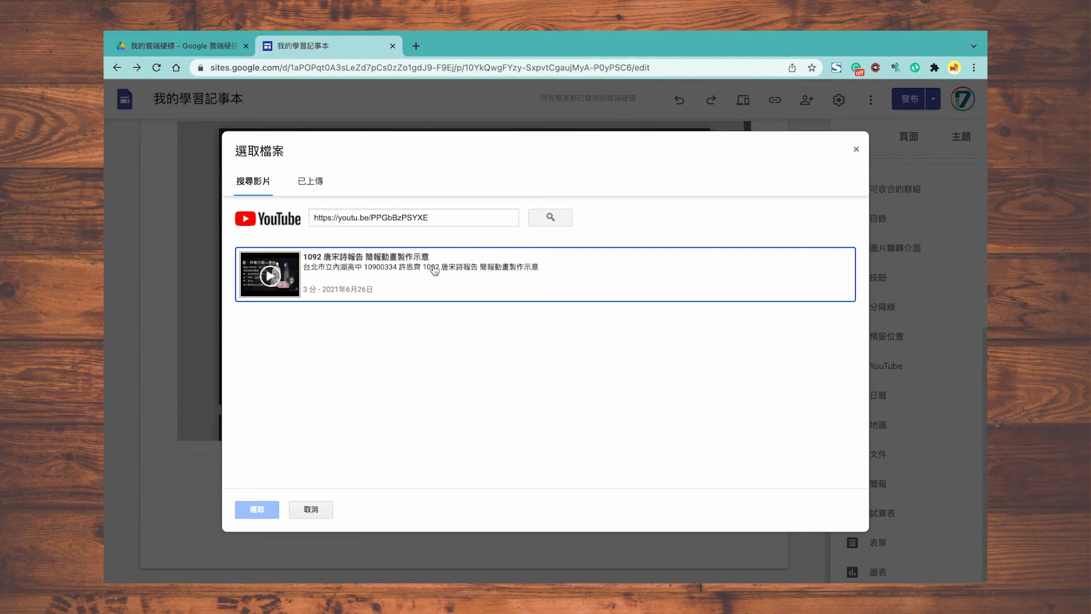
click(431, 271)
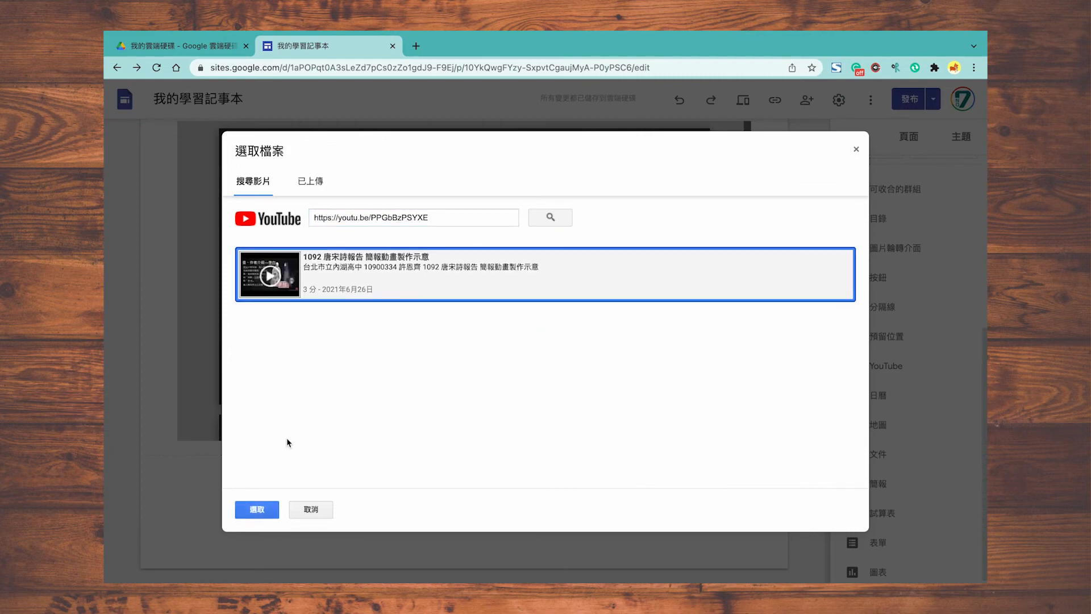
click(259, 510)
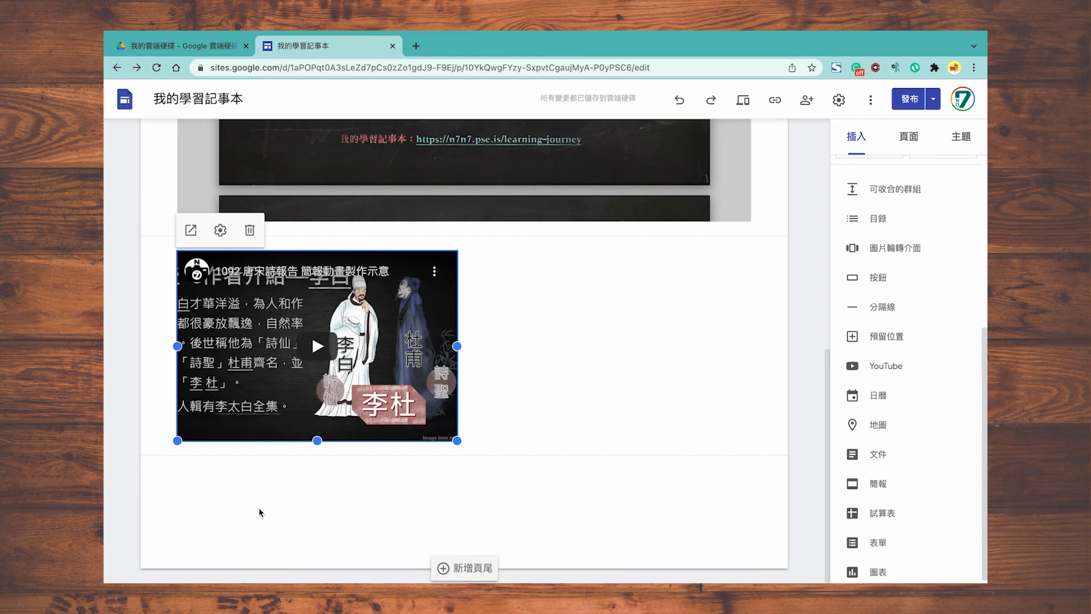
Step: Resize the YouTube video to the full content width and return to the top of the page
drag(456, 441, 750, 568)
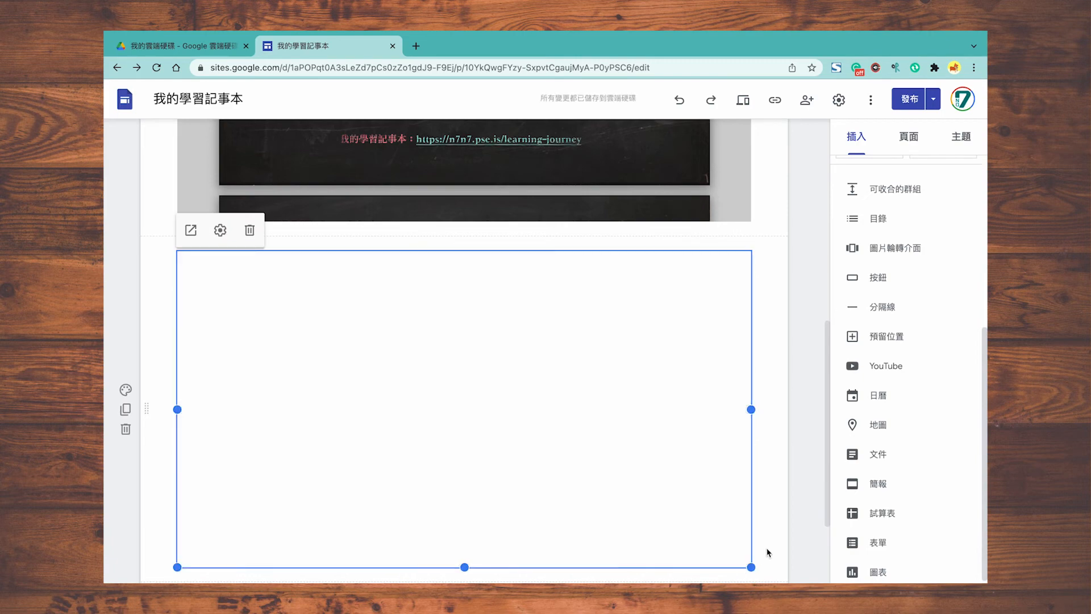
scroll(782, 527, up, 8)
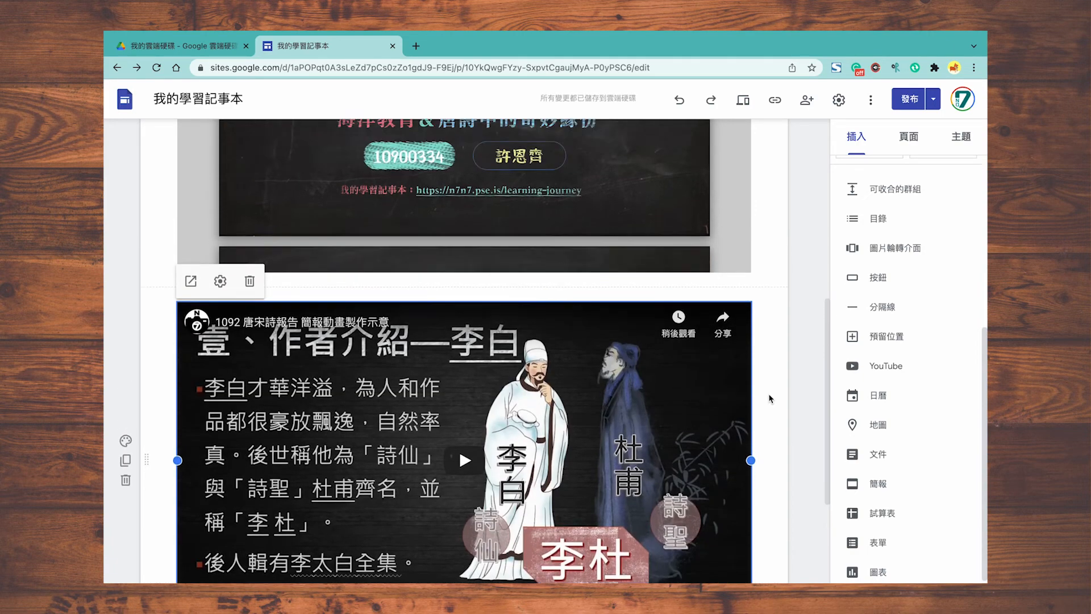
scroll(771, 398, up, 1)
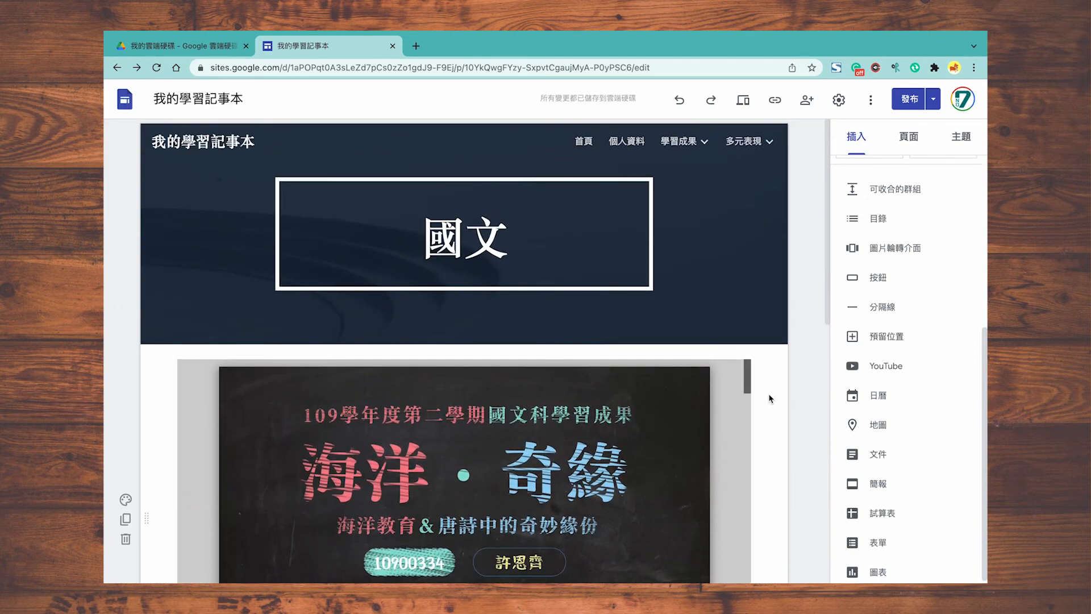
scroll(879, 310, up, 5)
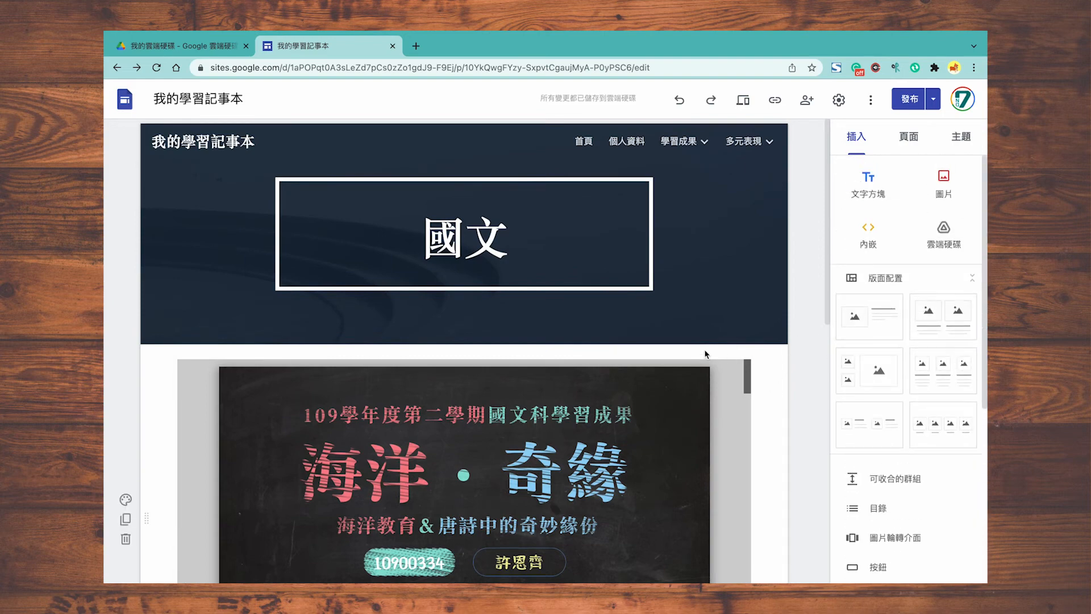
Step: Add a collapsible group headed 簡述 with the pasted summary paragraph, then expand and collapse it to test
click(895, 478)
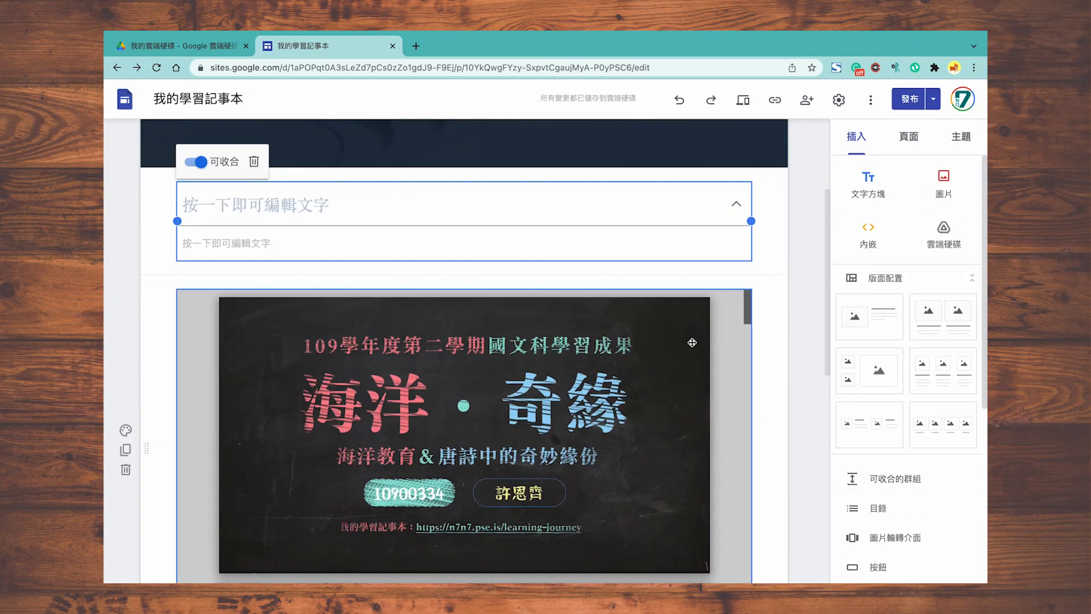
click(363, 192)
text(簡述)
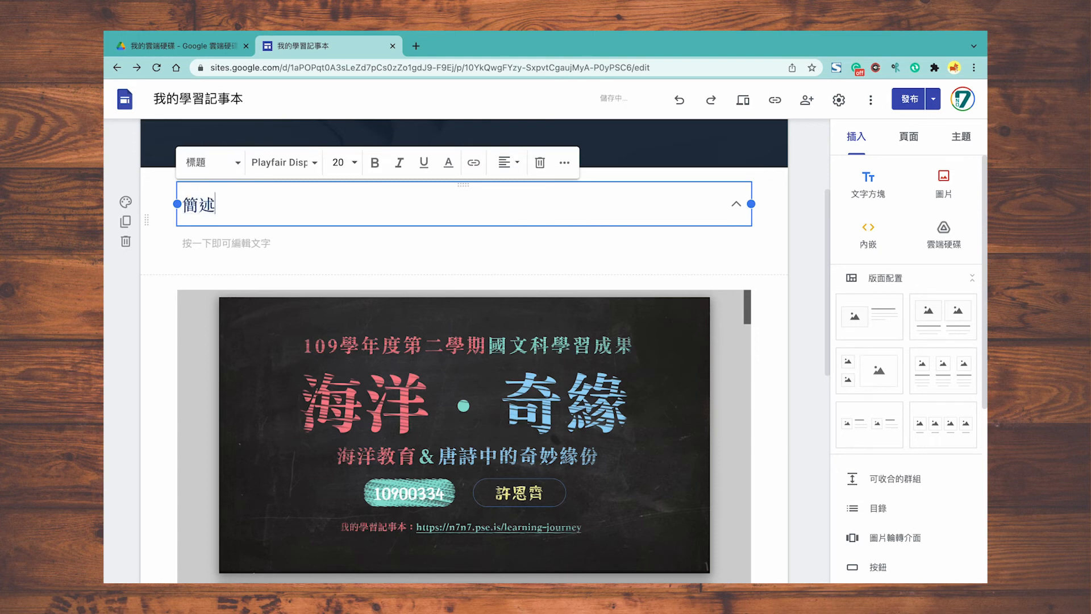
click(345, 239)
text(在這份檔案中，記錄了我在國文課所參加的兩個活動：唐詩報告和海洋教育活動。在報告裡，我充分使用PPT的動畫功能，希望能讓同學更沈浸在其中；另外也有海洋教育的學習過程，透過不同活動，更了解我們周遭的海洋。)
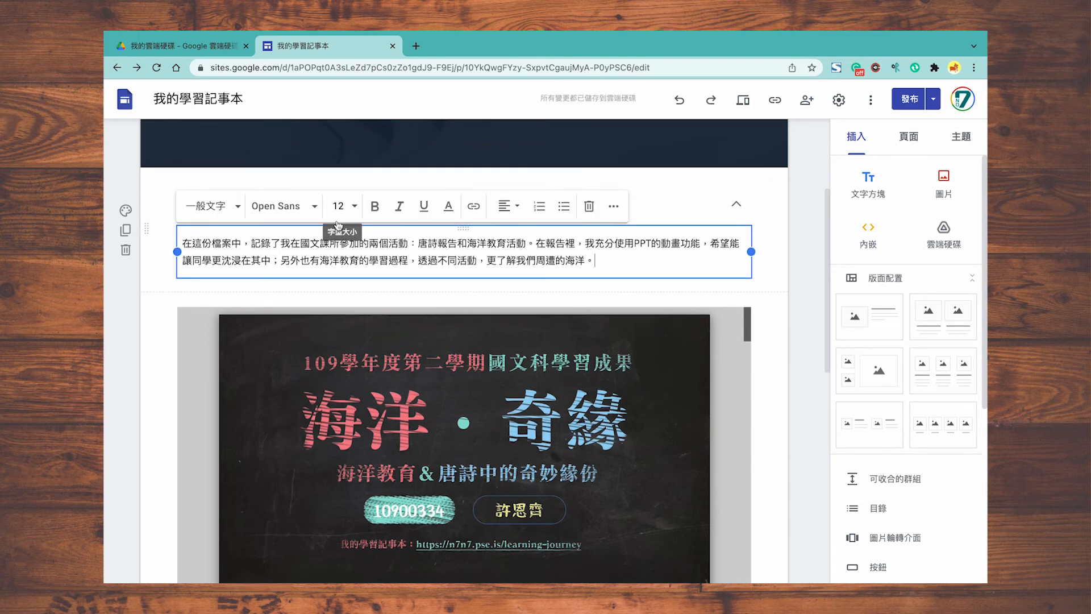
click(794, 299)
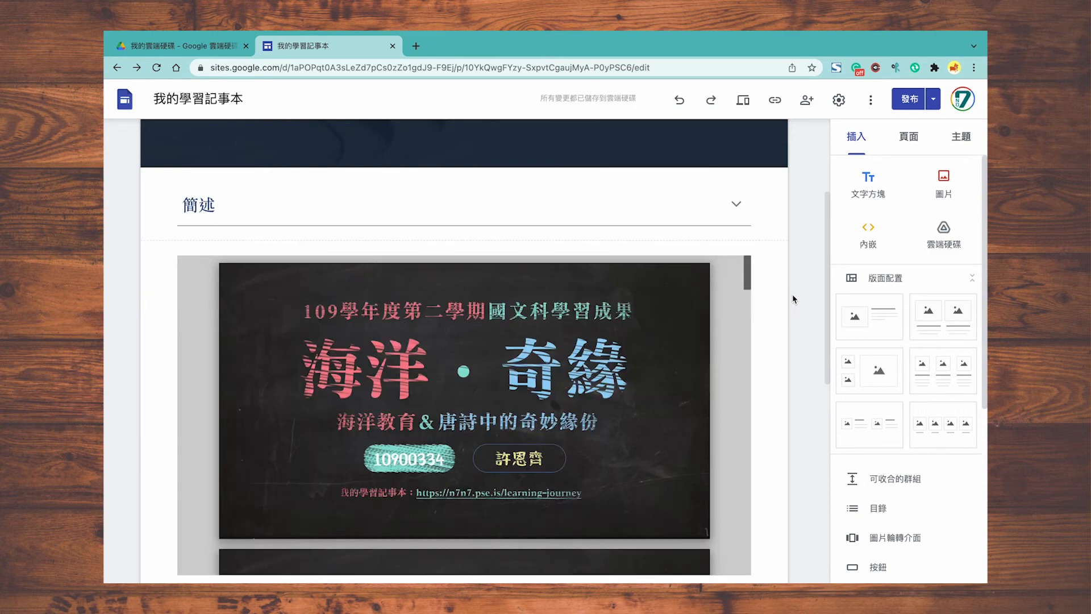
click(737, 203)
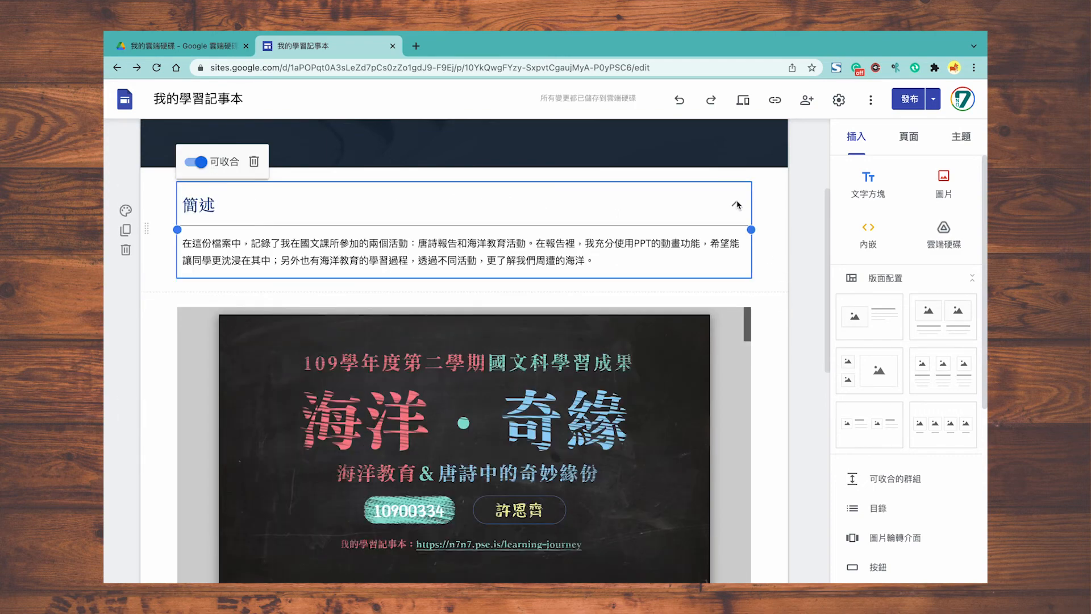
click(772, 220)
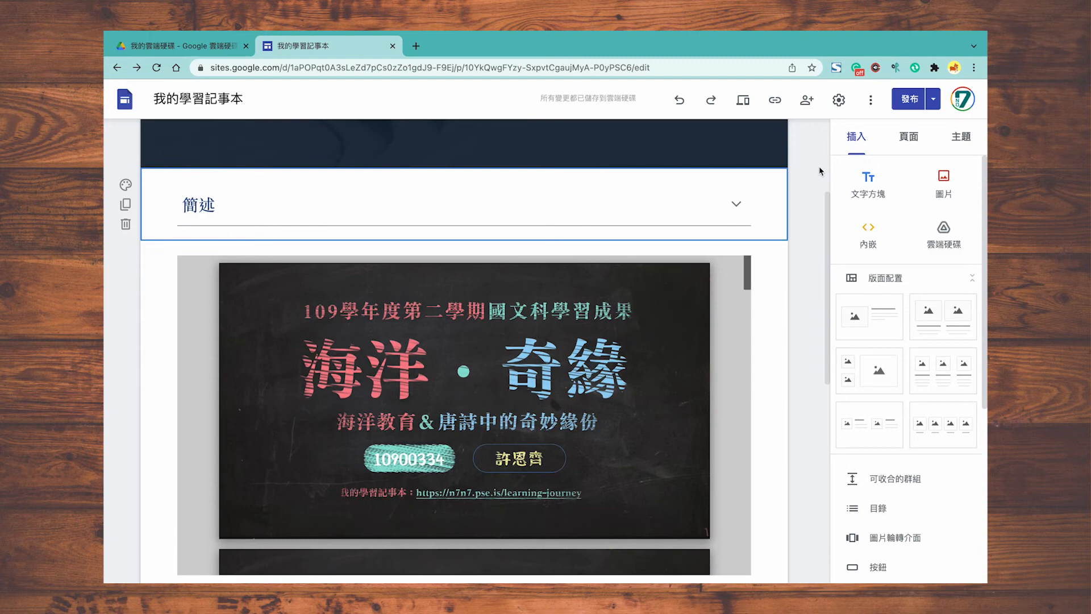
Step: Preview the 國文 page, playing the video and checking phone and tablet widths
click(748, 109)
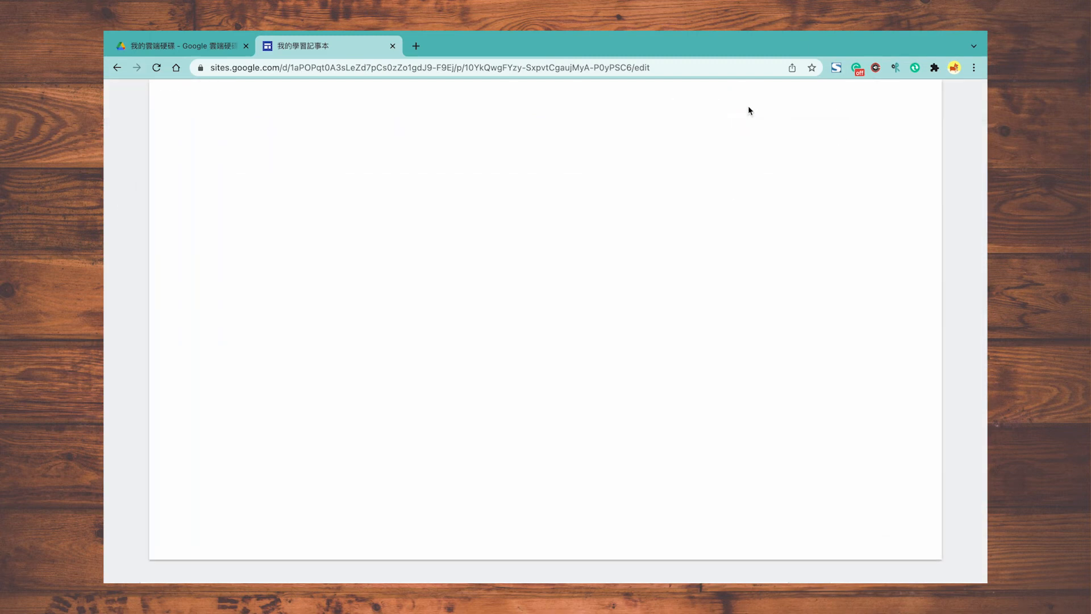
scroll(852, 309, down, 10)
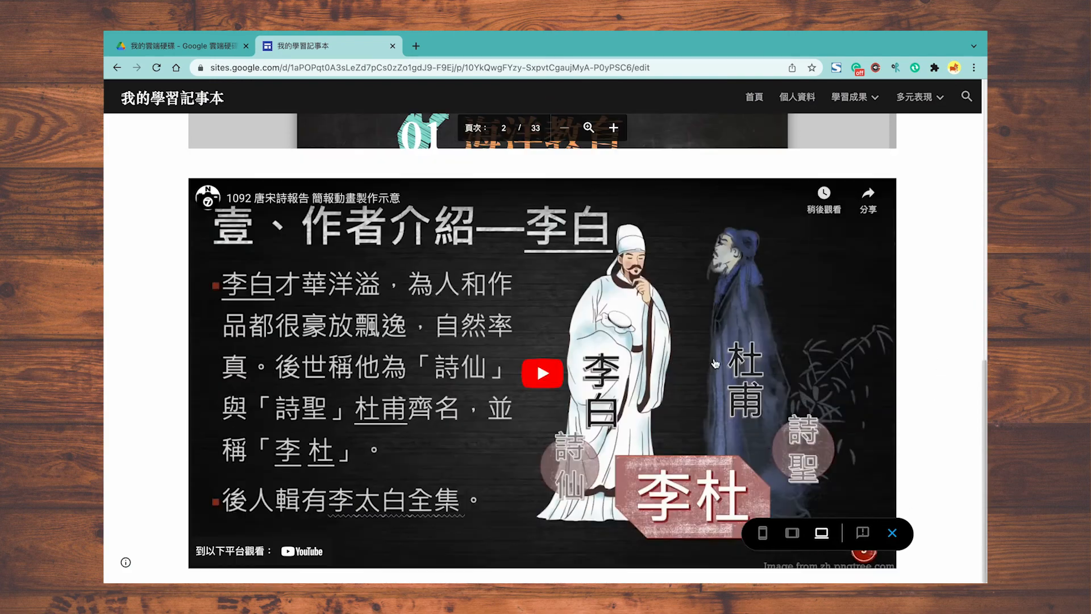
click(713, 362)
click(762, 532)
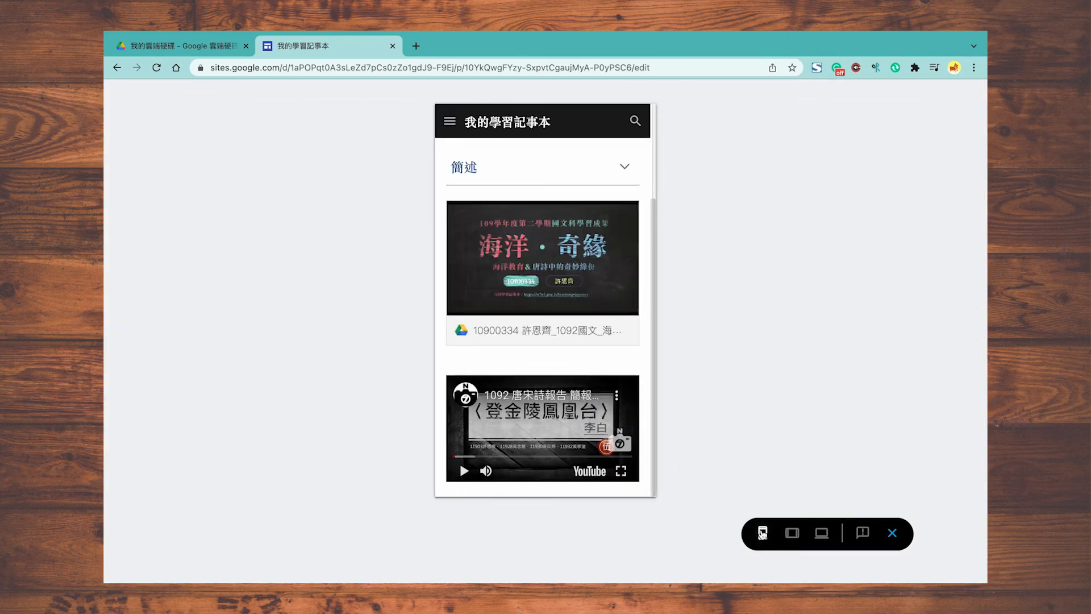
scroll(646, 303, up, 3)
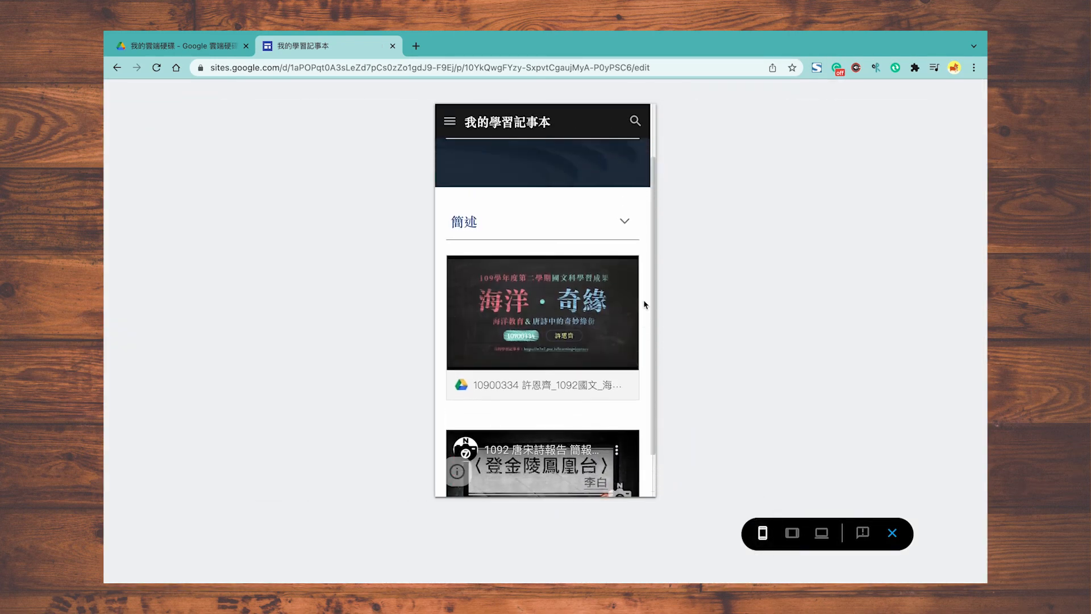
click(793, 532)
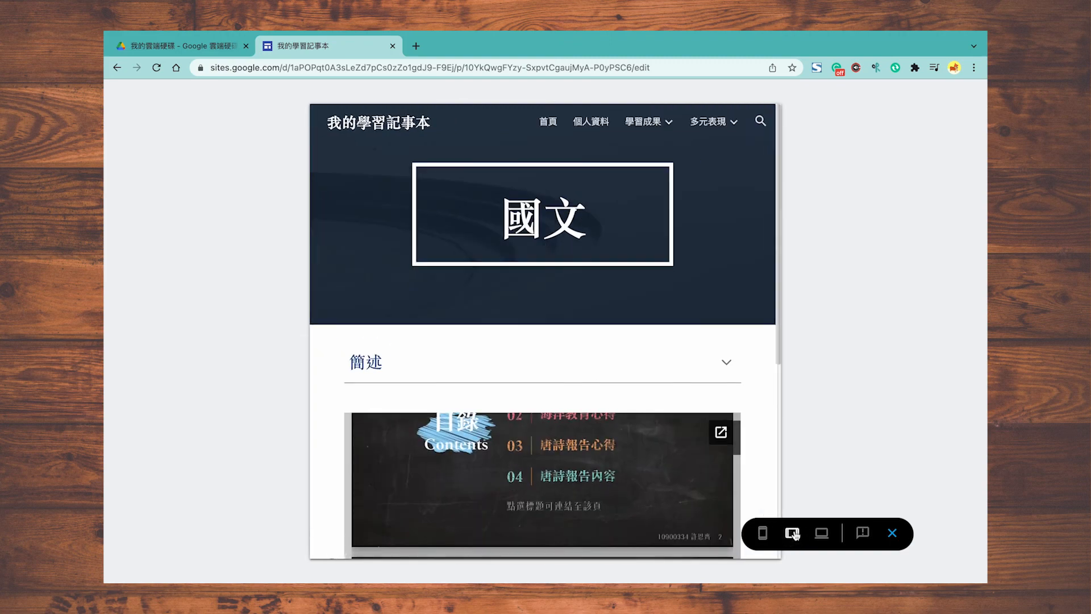
click(894, 533)
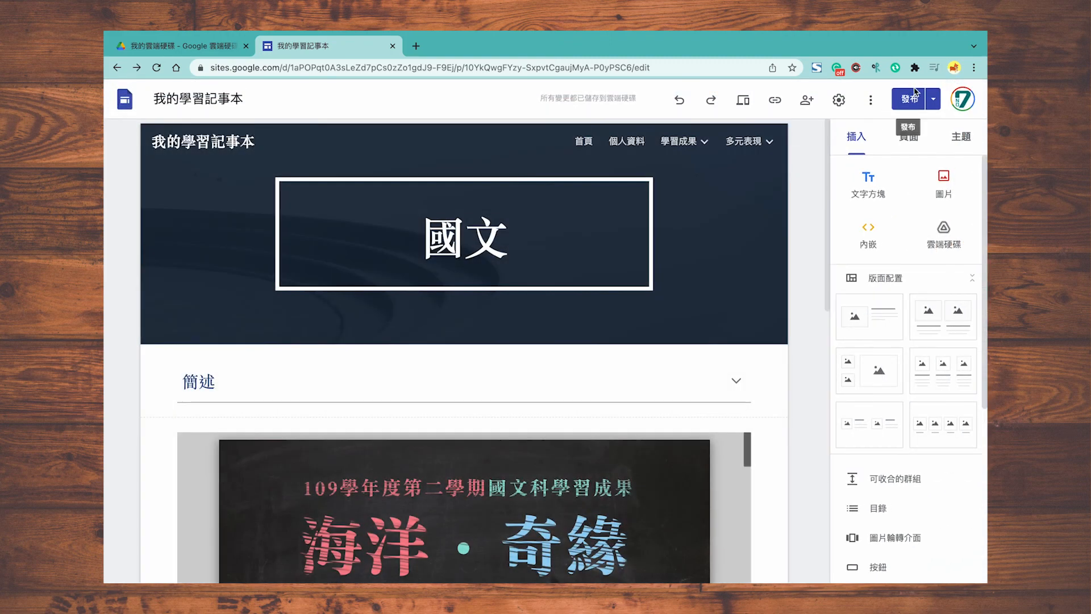
Step: Publish the site changes and open the 社團 page for editing
click(908, 105)
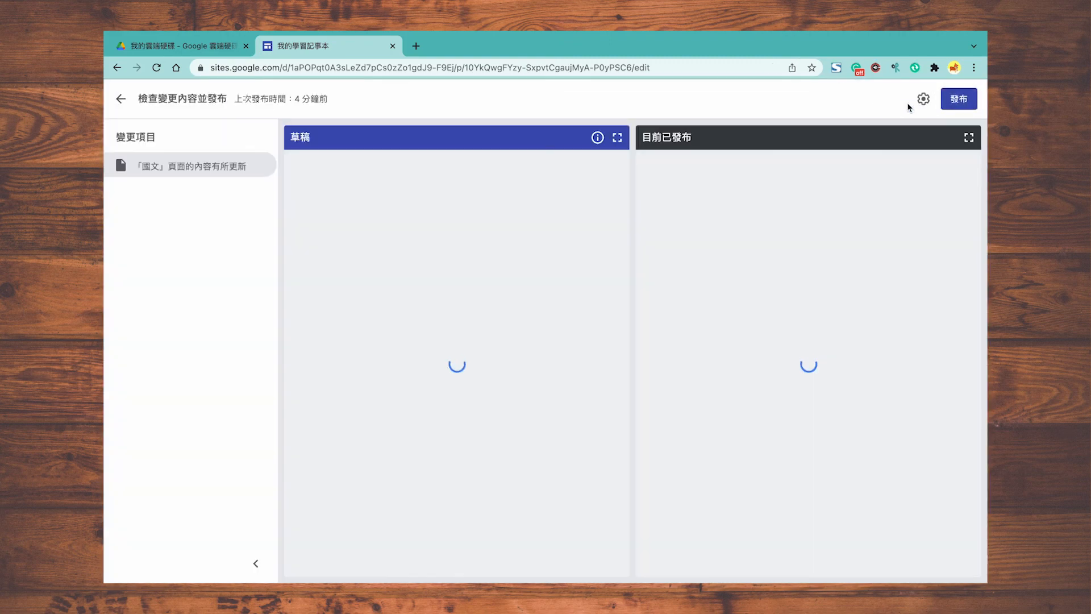
click(958, 100)
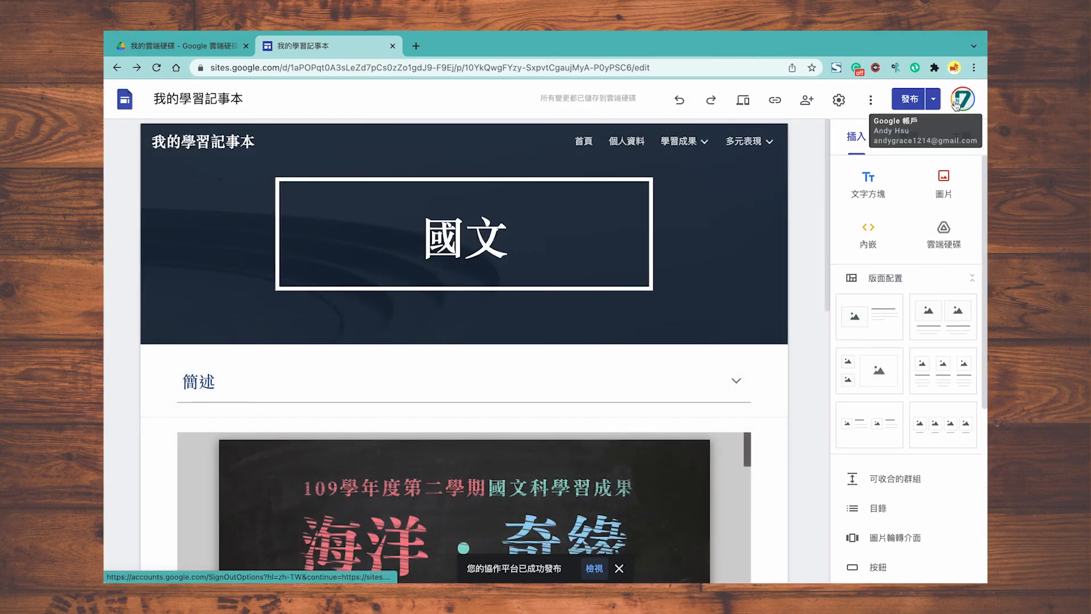
click(909, 137)
click(873, 344)
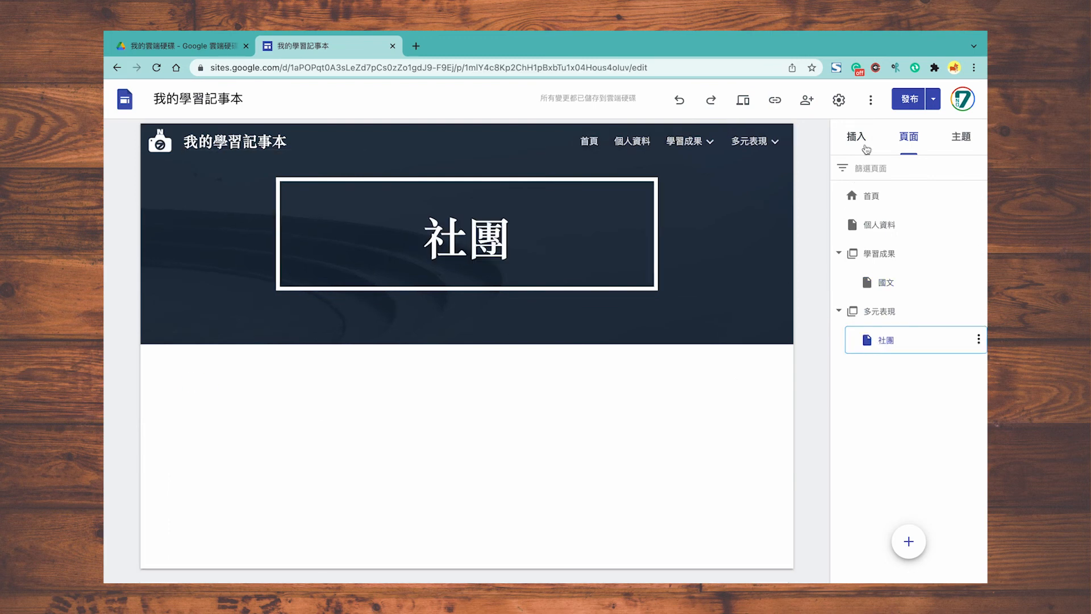
Step: Insert a three-column layout on the 社團 page and look at the left column's add options
click(866, 149)
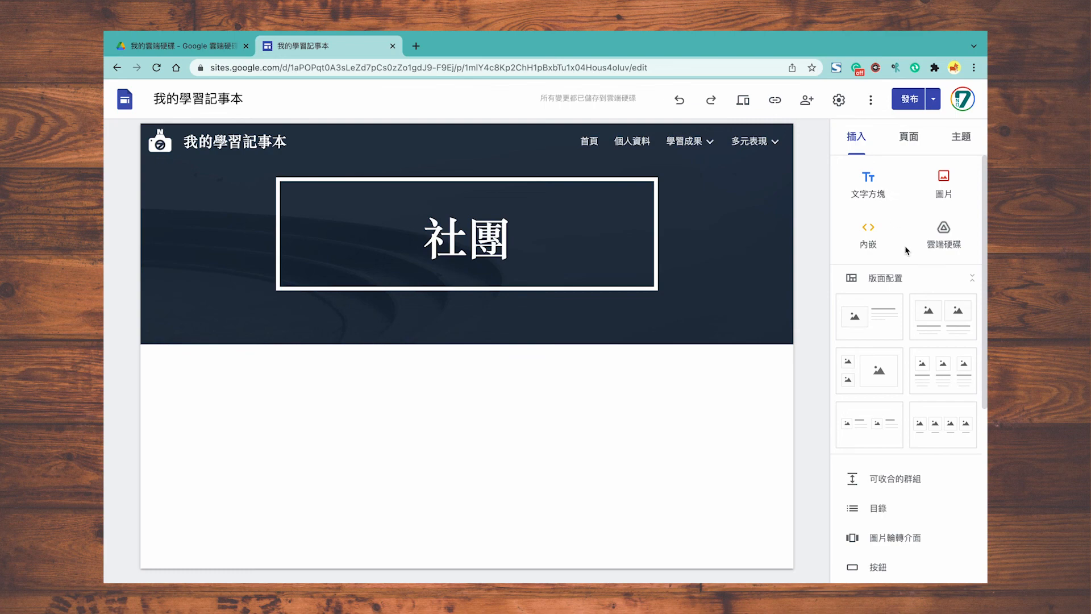
click(937, 380)
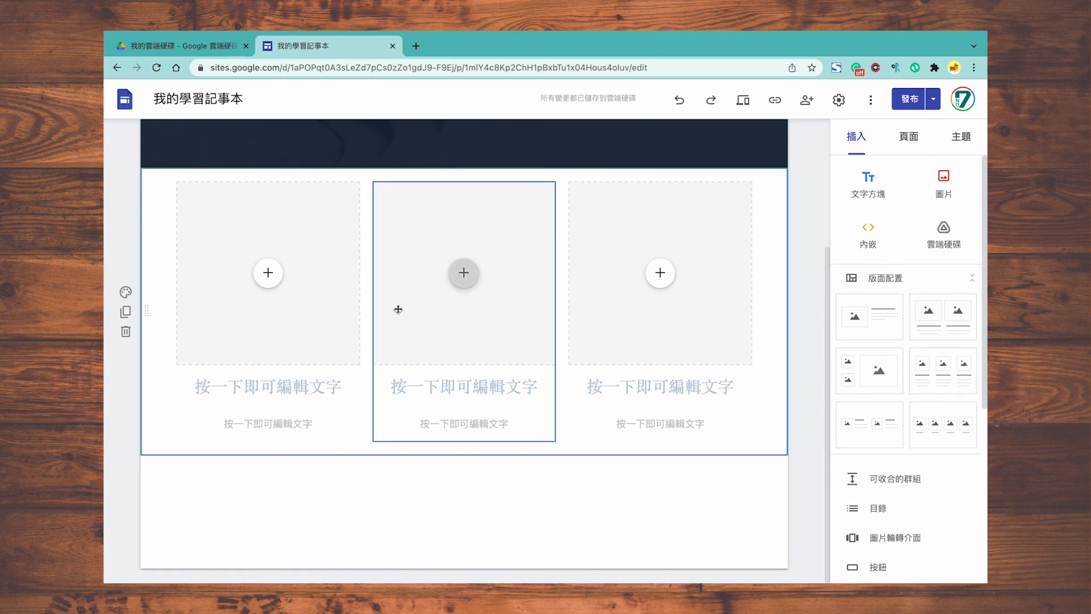
click(268, 274)
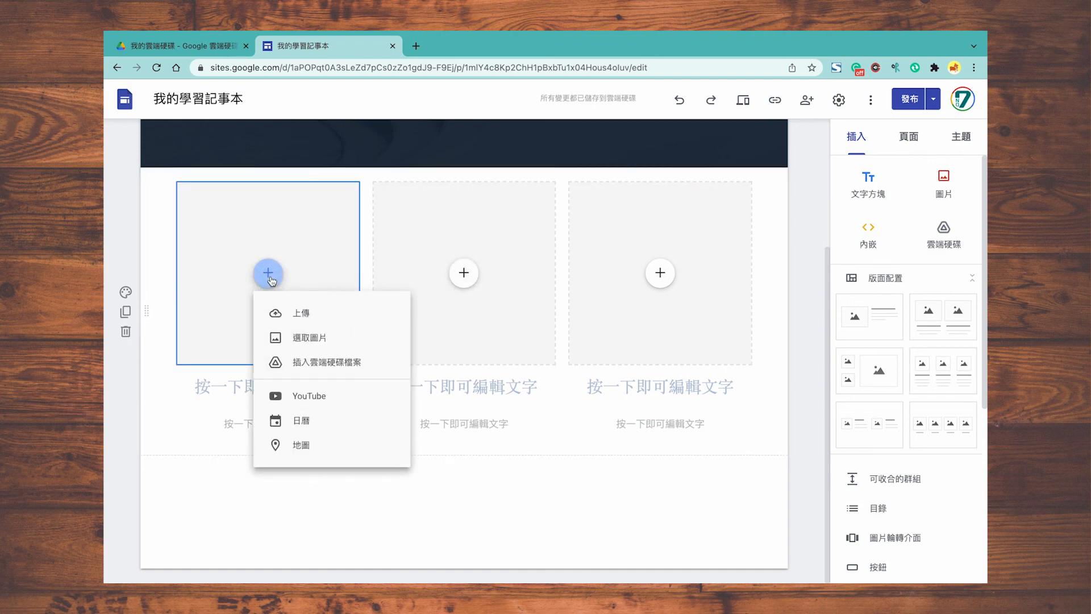
click(310, 277)
Step: Inspect each column's image placeholder and heading, leaving them empty
click(508, 326)
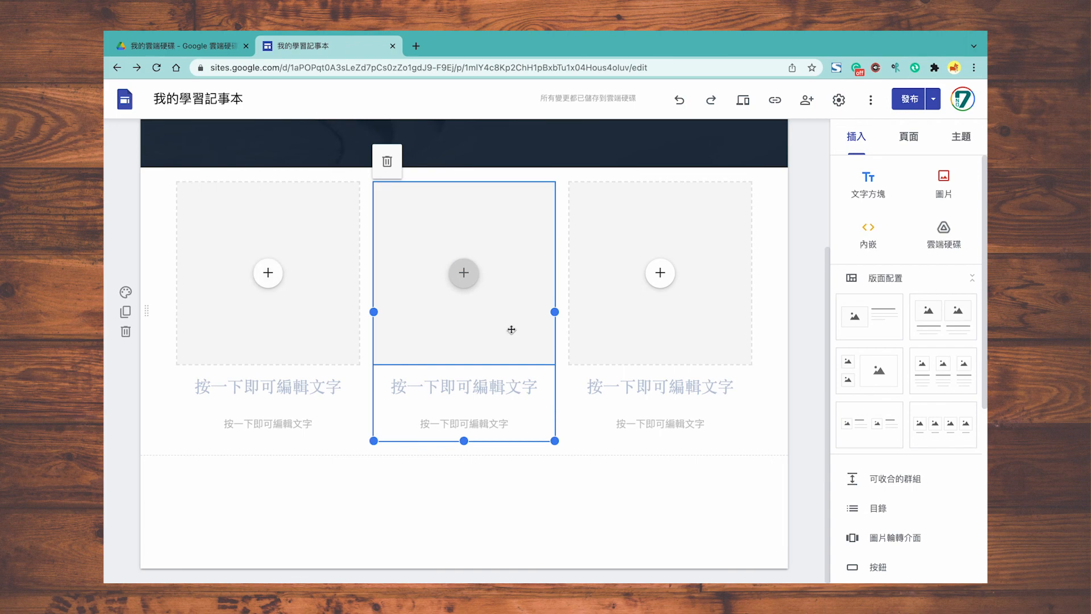
click(617, 354)
click(280, 382)
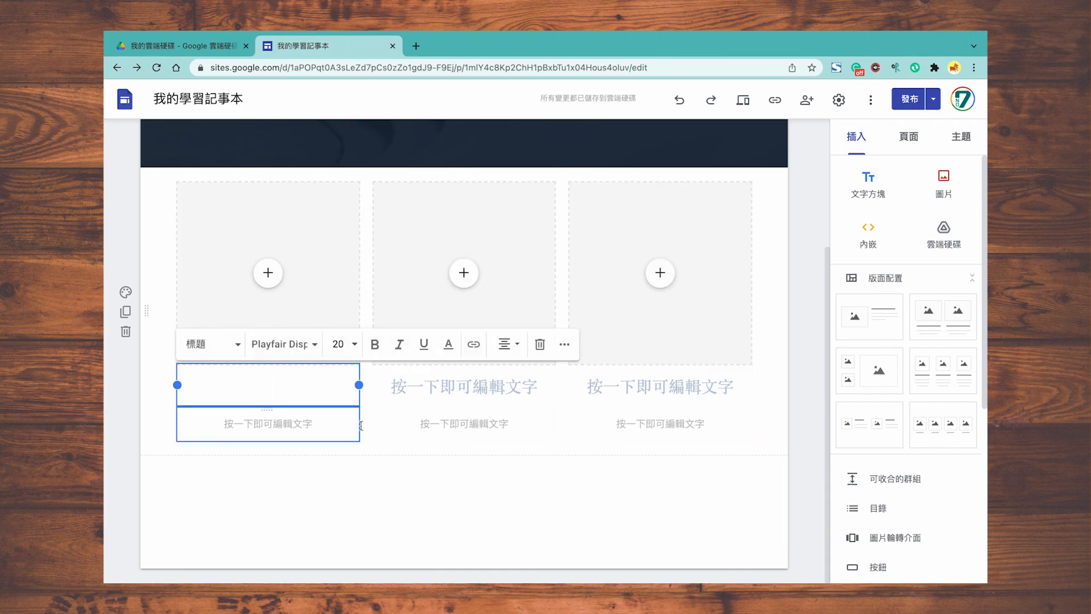
click(506, 391)
click(639, 397)
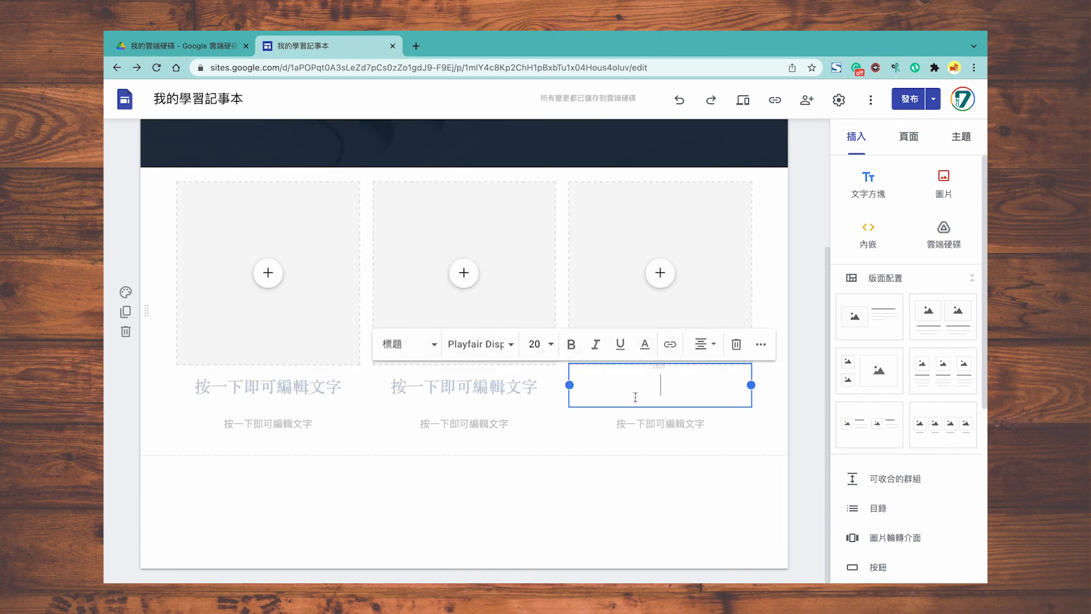
click(658, 466)
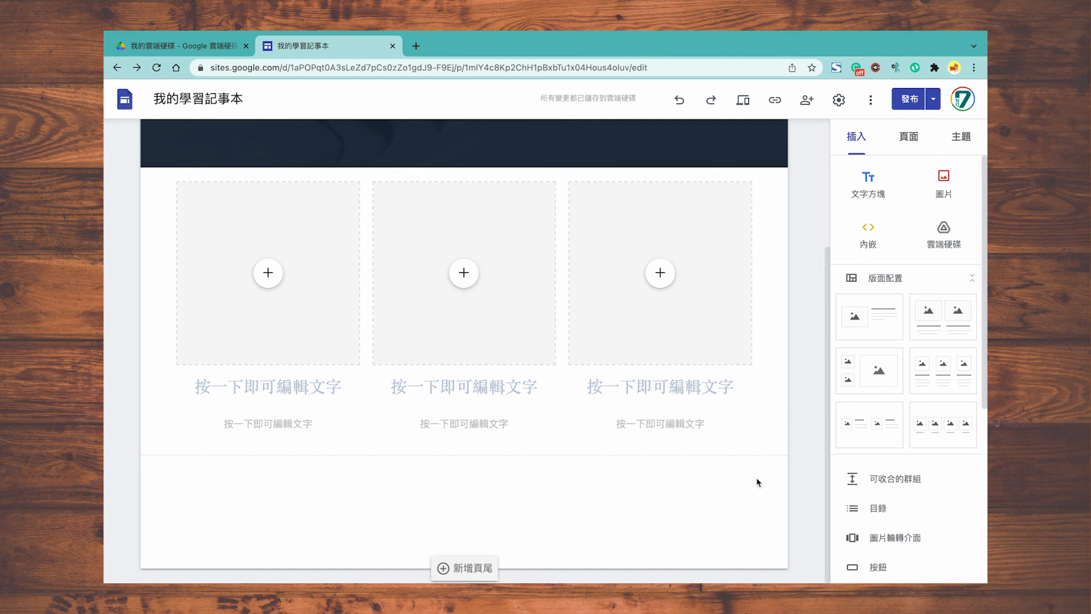